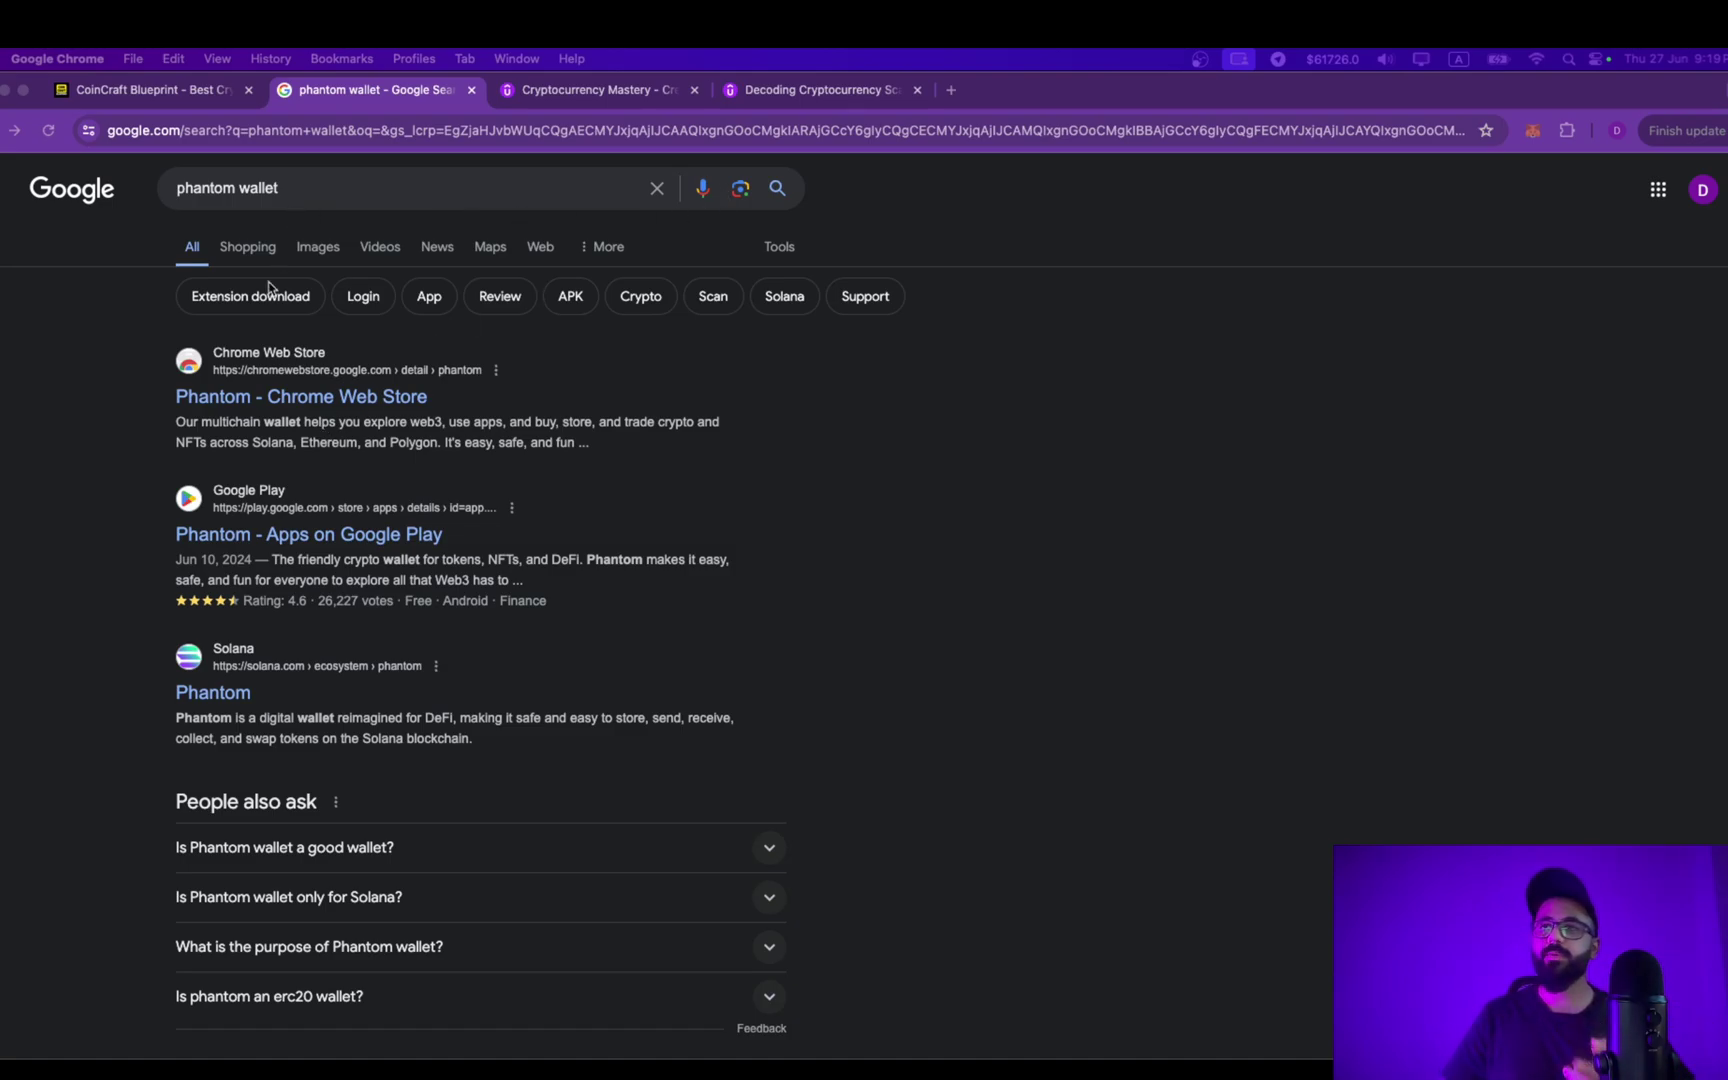
- Add the Phantom extension to Chrome from its Chrome Web Store listing
left_click(328, 400)
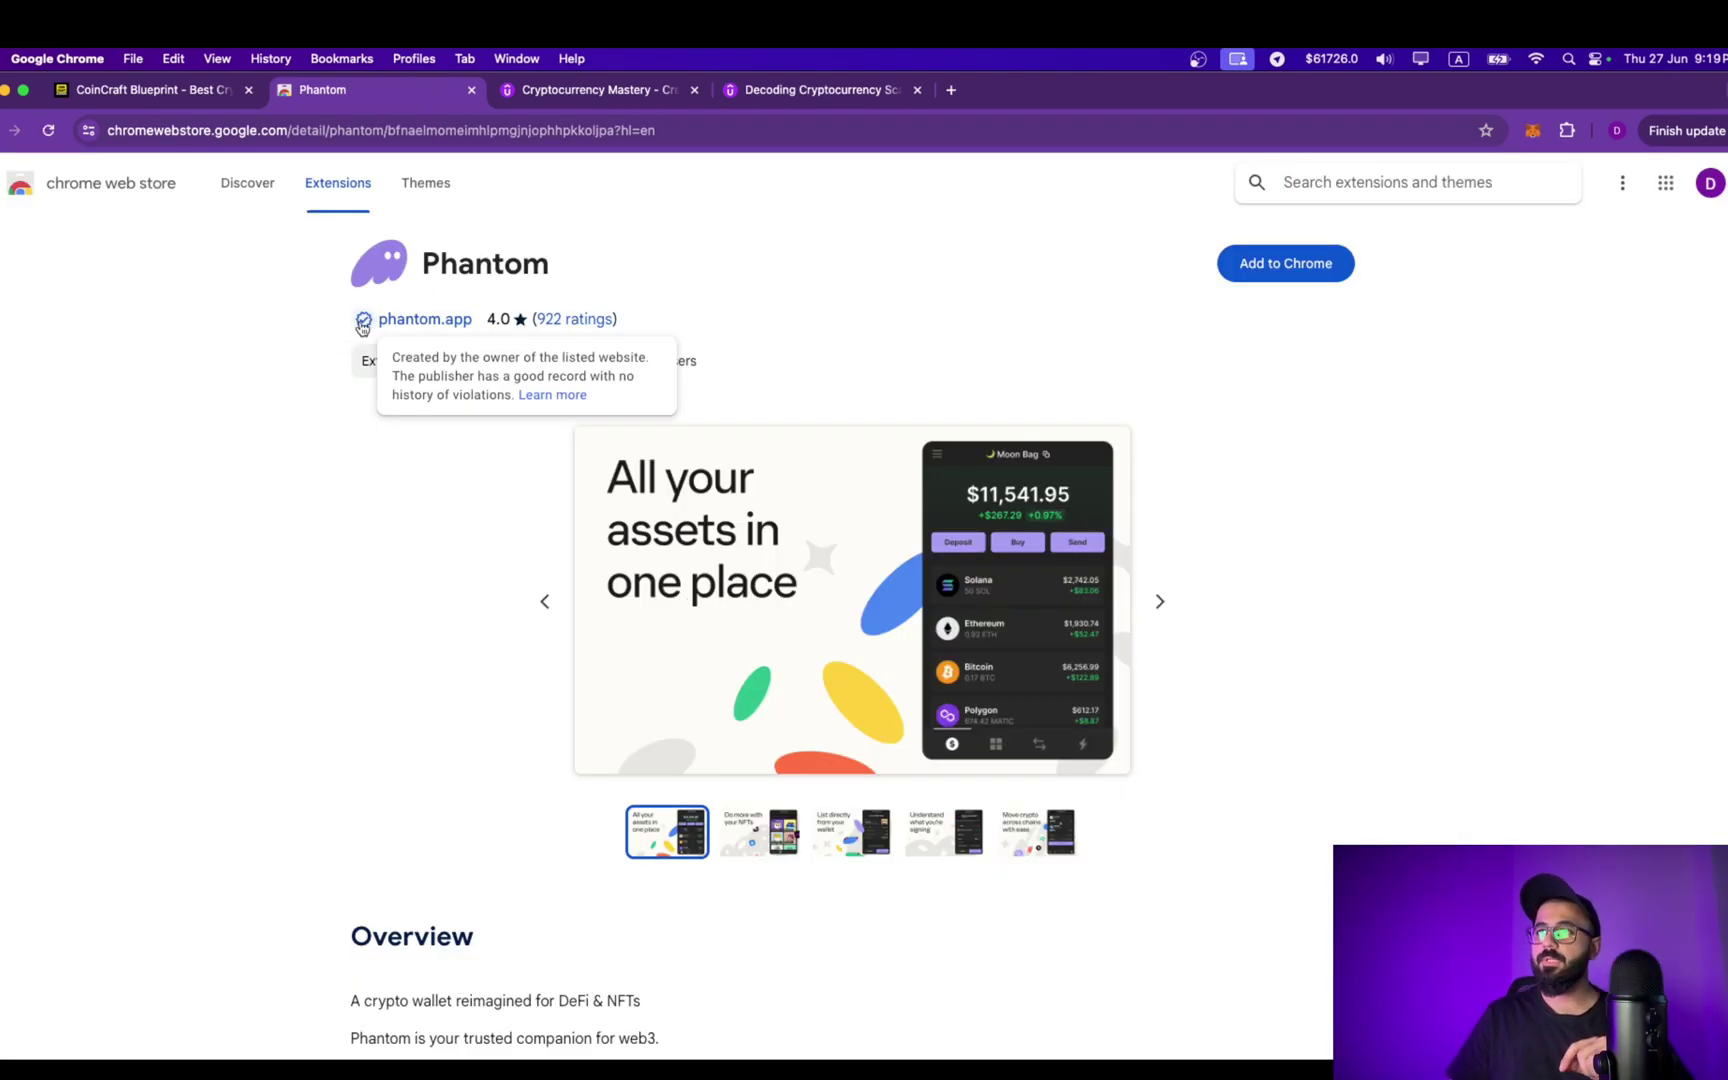
left_click(1256, 264)
left_click(992, 621)
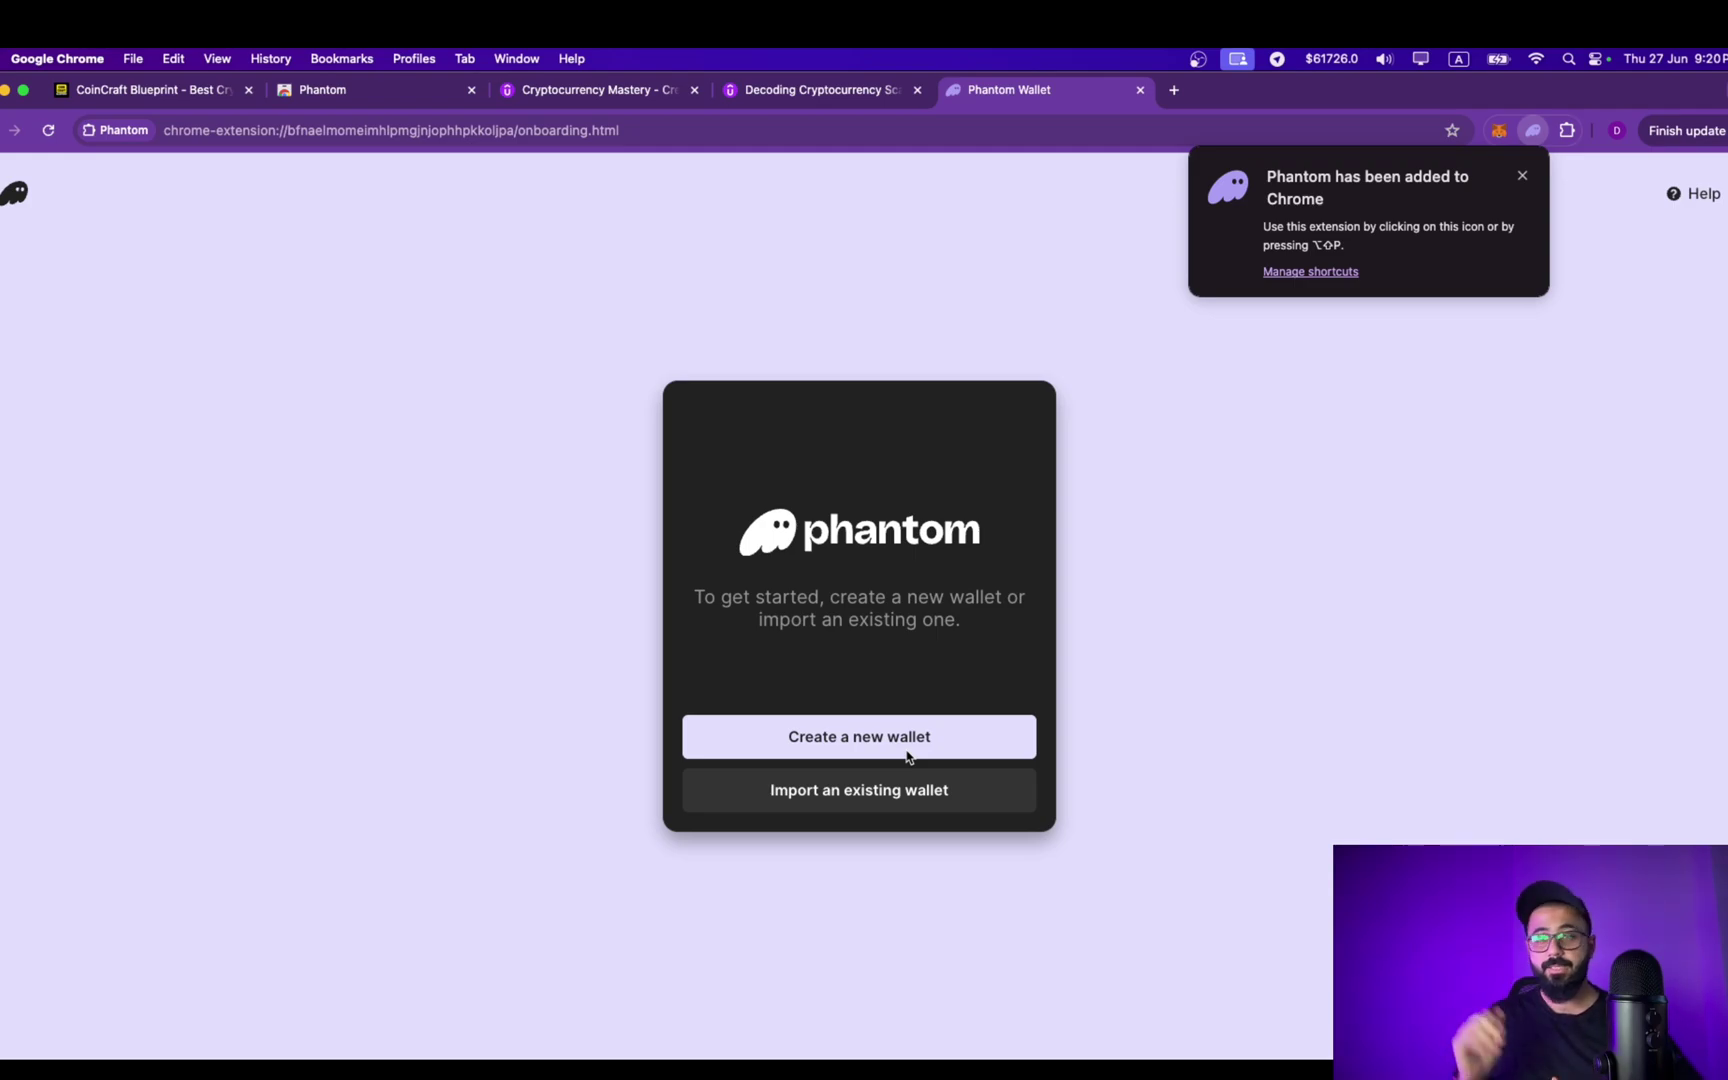
- Begin a new Phantom wallet, accept the Terms of Service, and continue to the recovery phrase
left_click(907, 745)
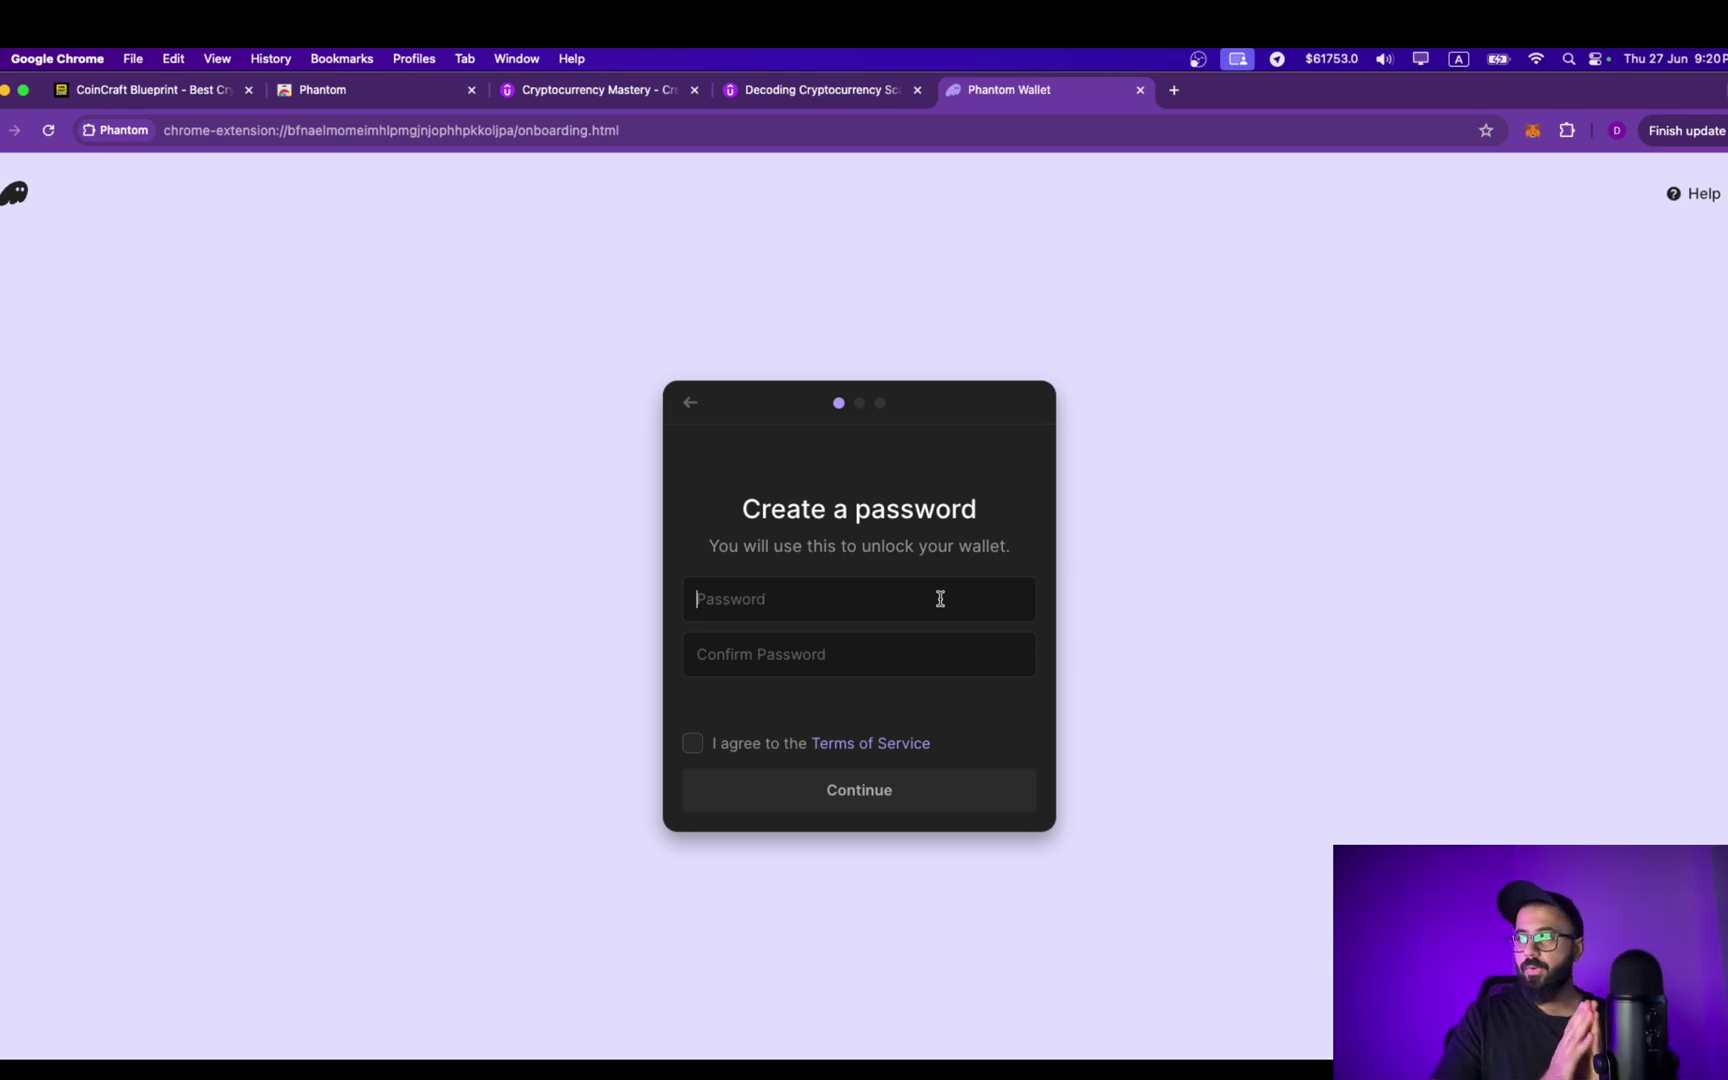
type("••••")
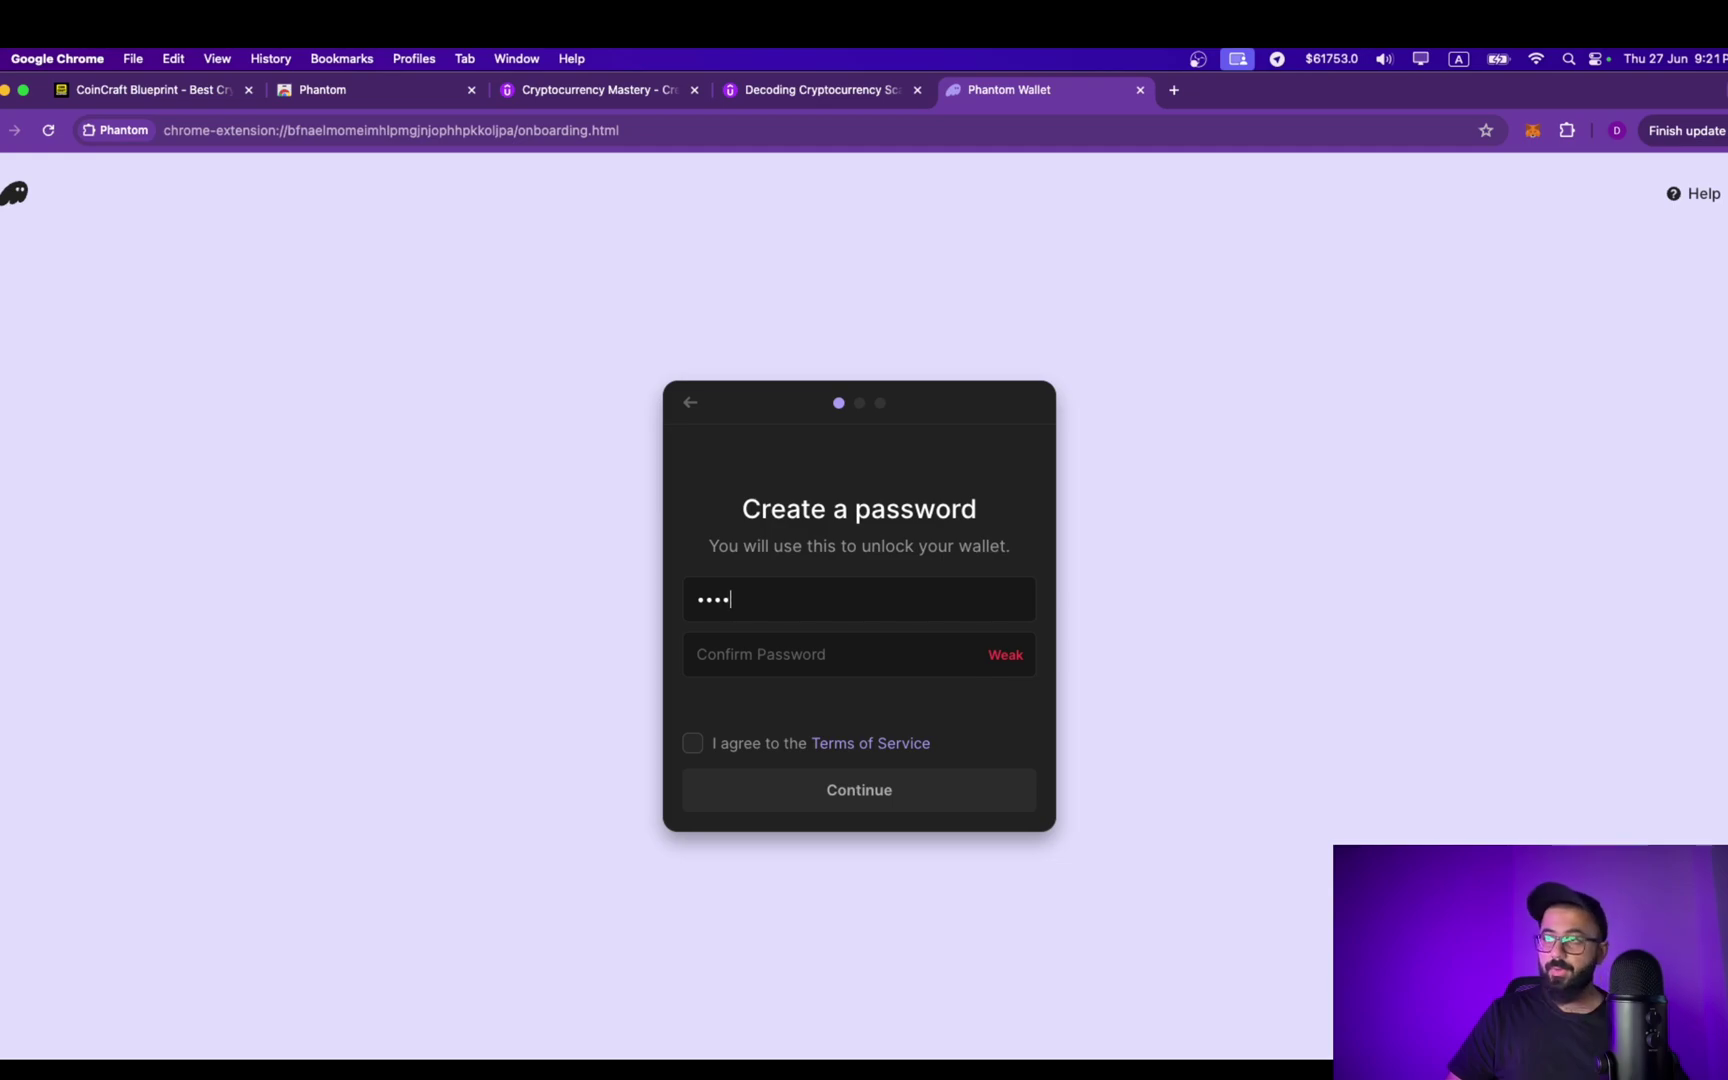
left_click(690, 746)
left_click(783, 791)
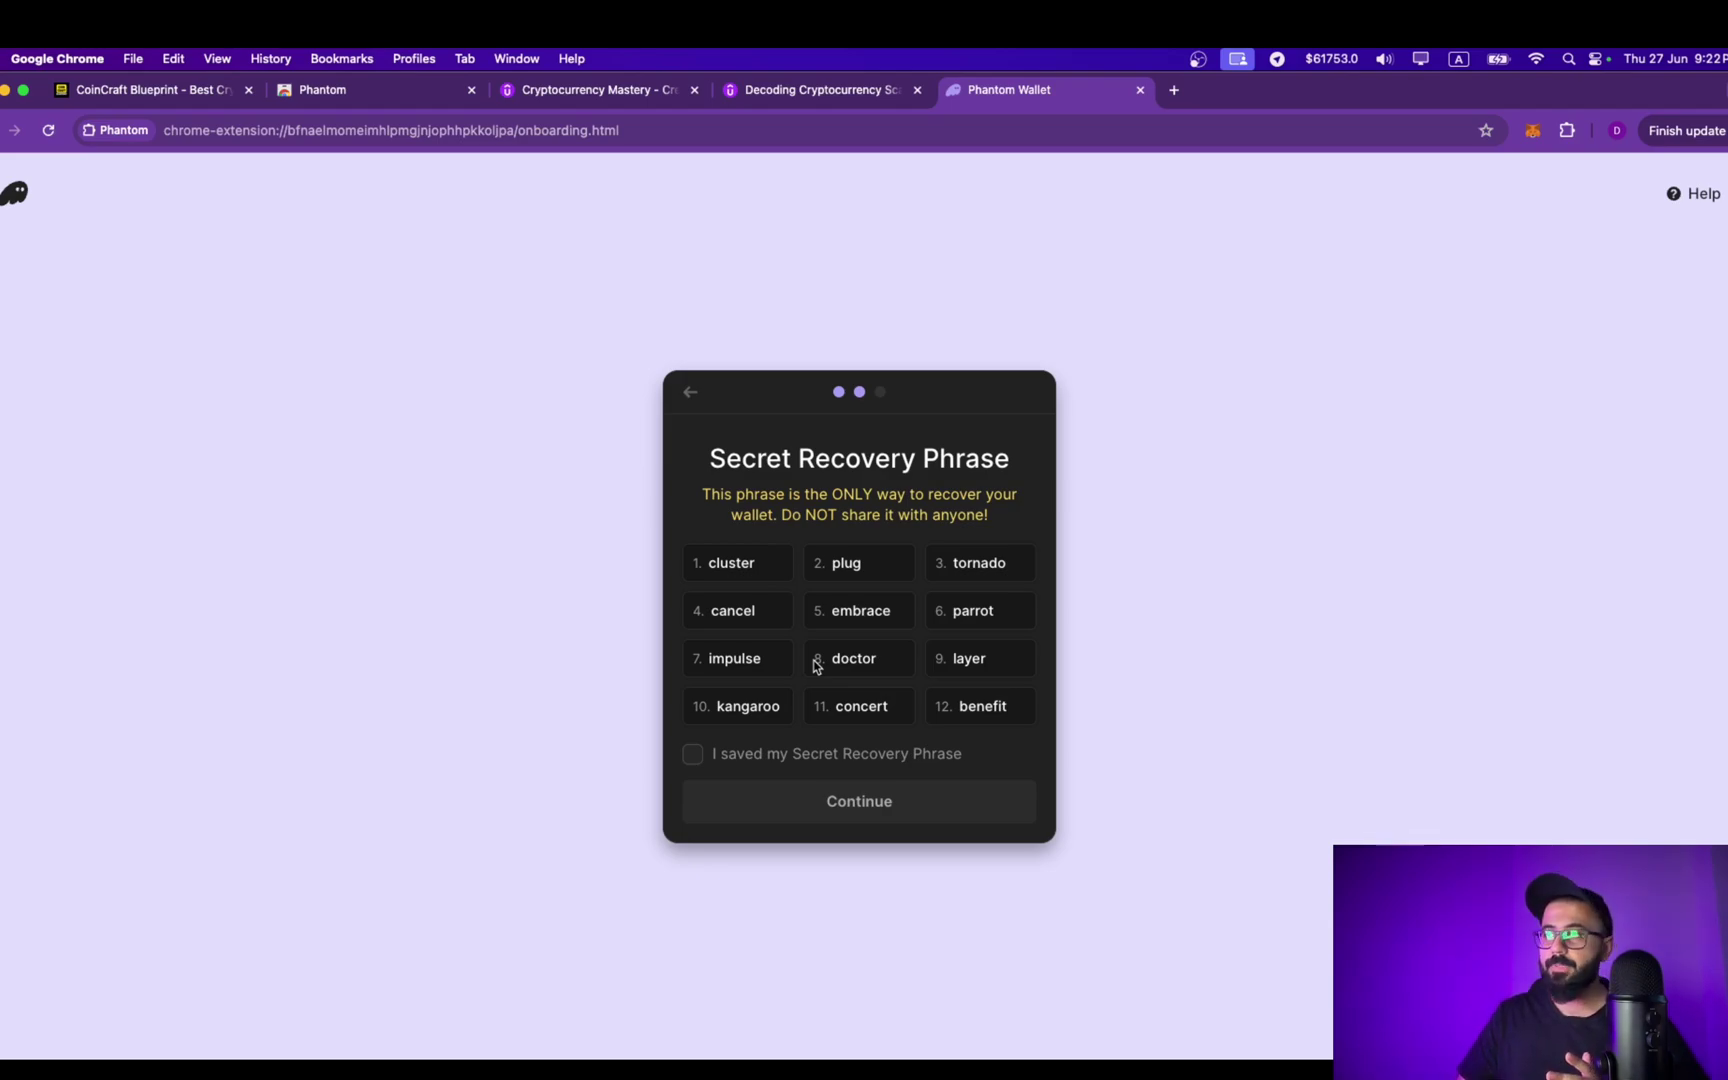
- Confirm the 12-word Secret Recovery Phrase is saved and finish the setup
left_click(692, 754)
left_click(858, 800)
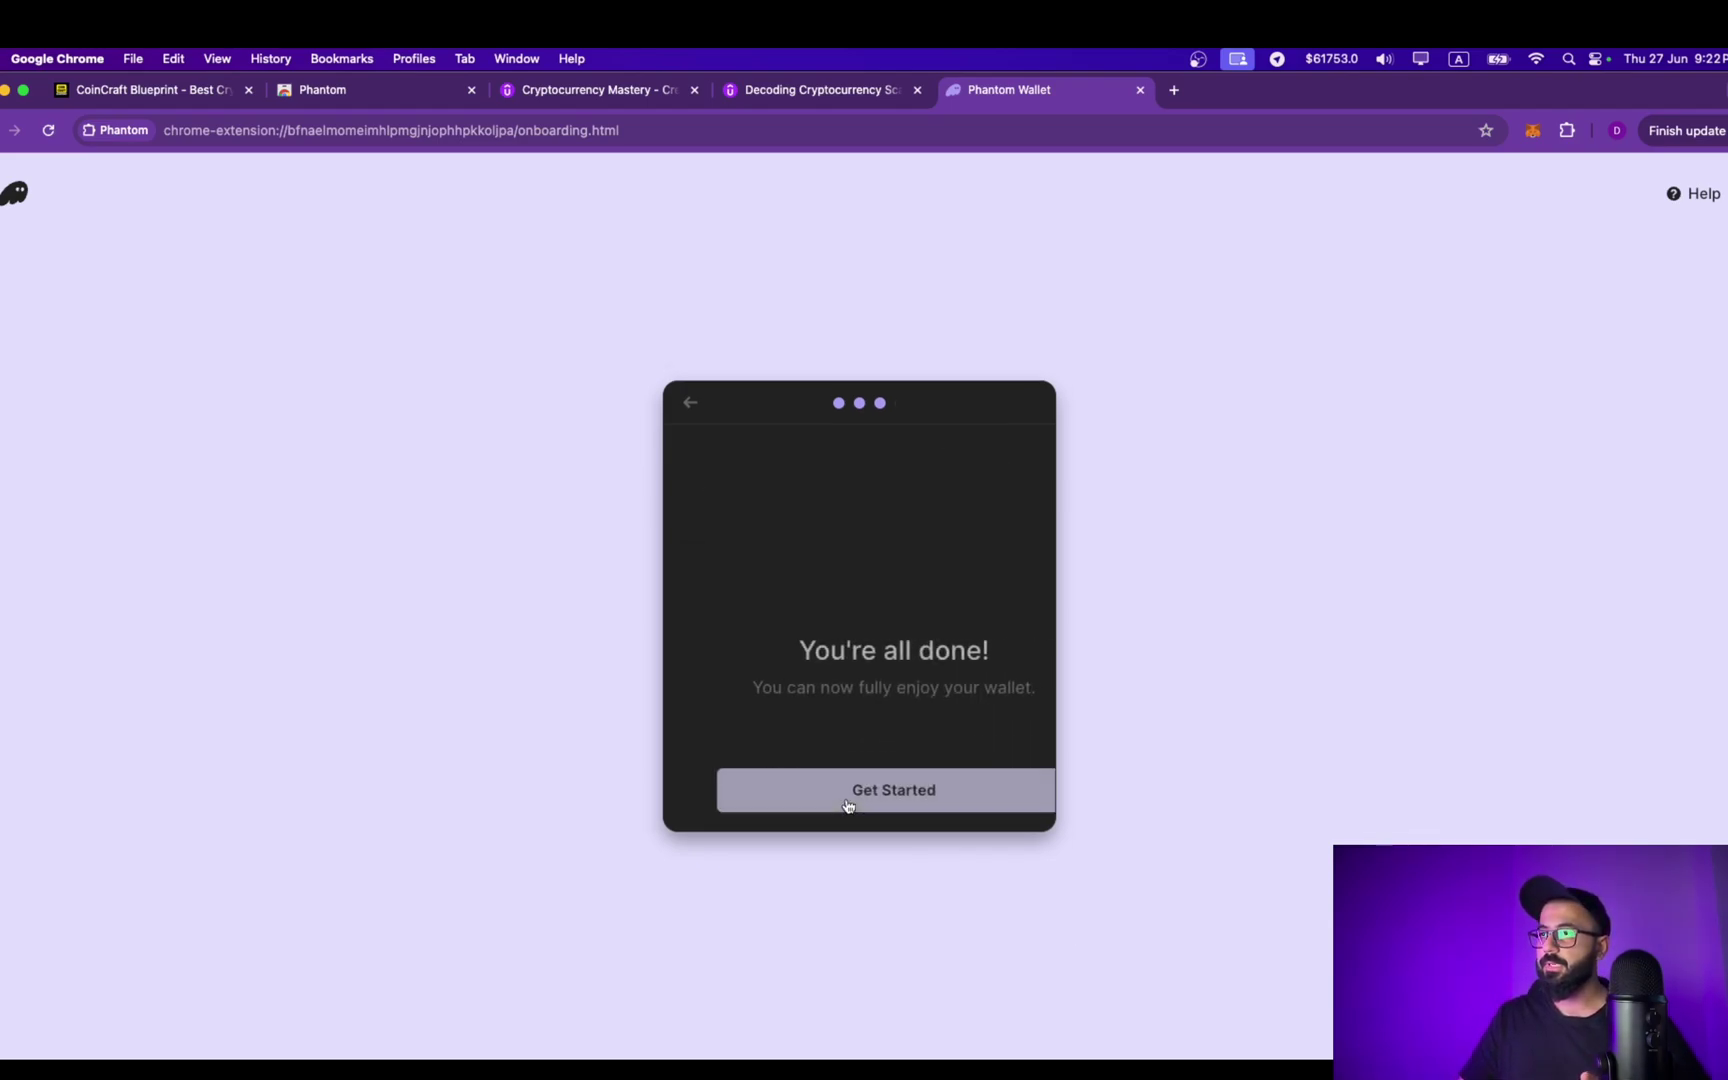
- Finish Phantom onboarding with Get Started and pin Phantom to the Chrome toolbar
left_click(850, 801)
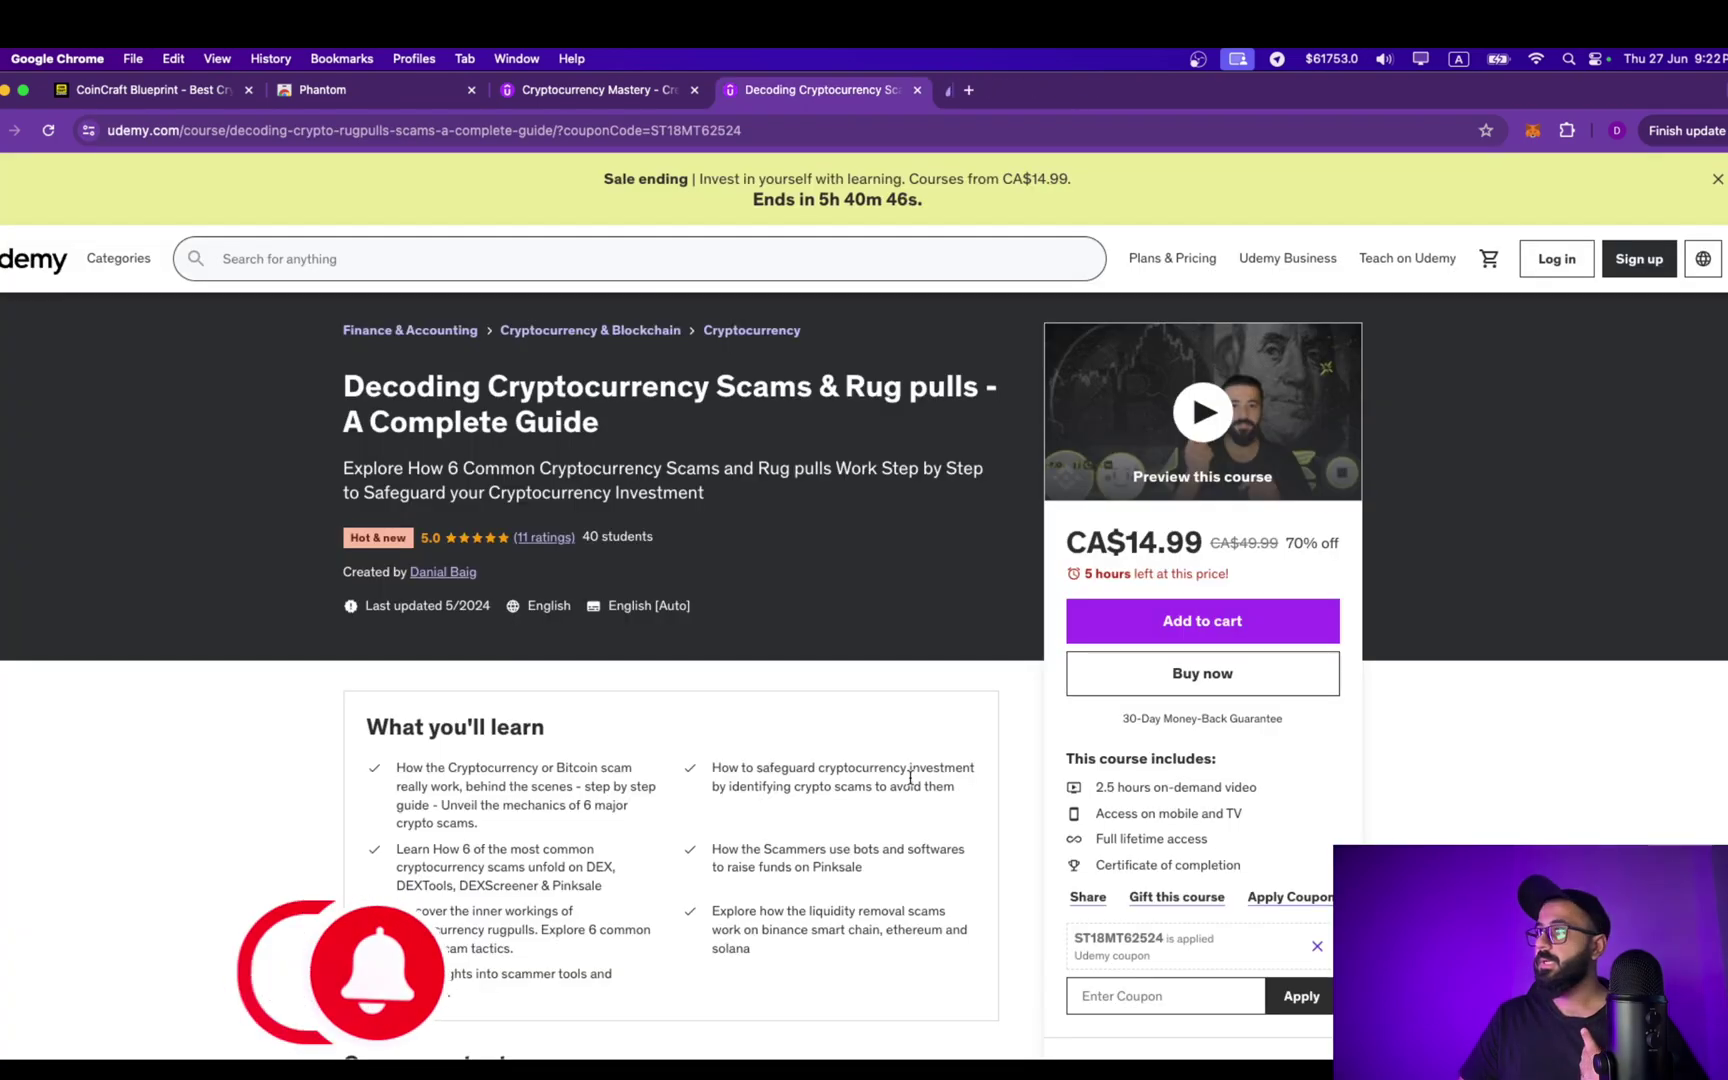
key("super+t")
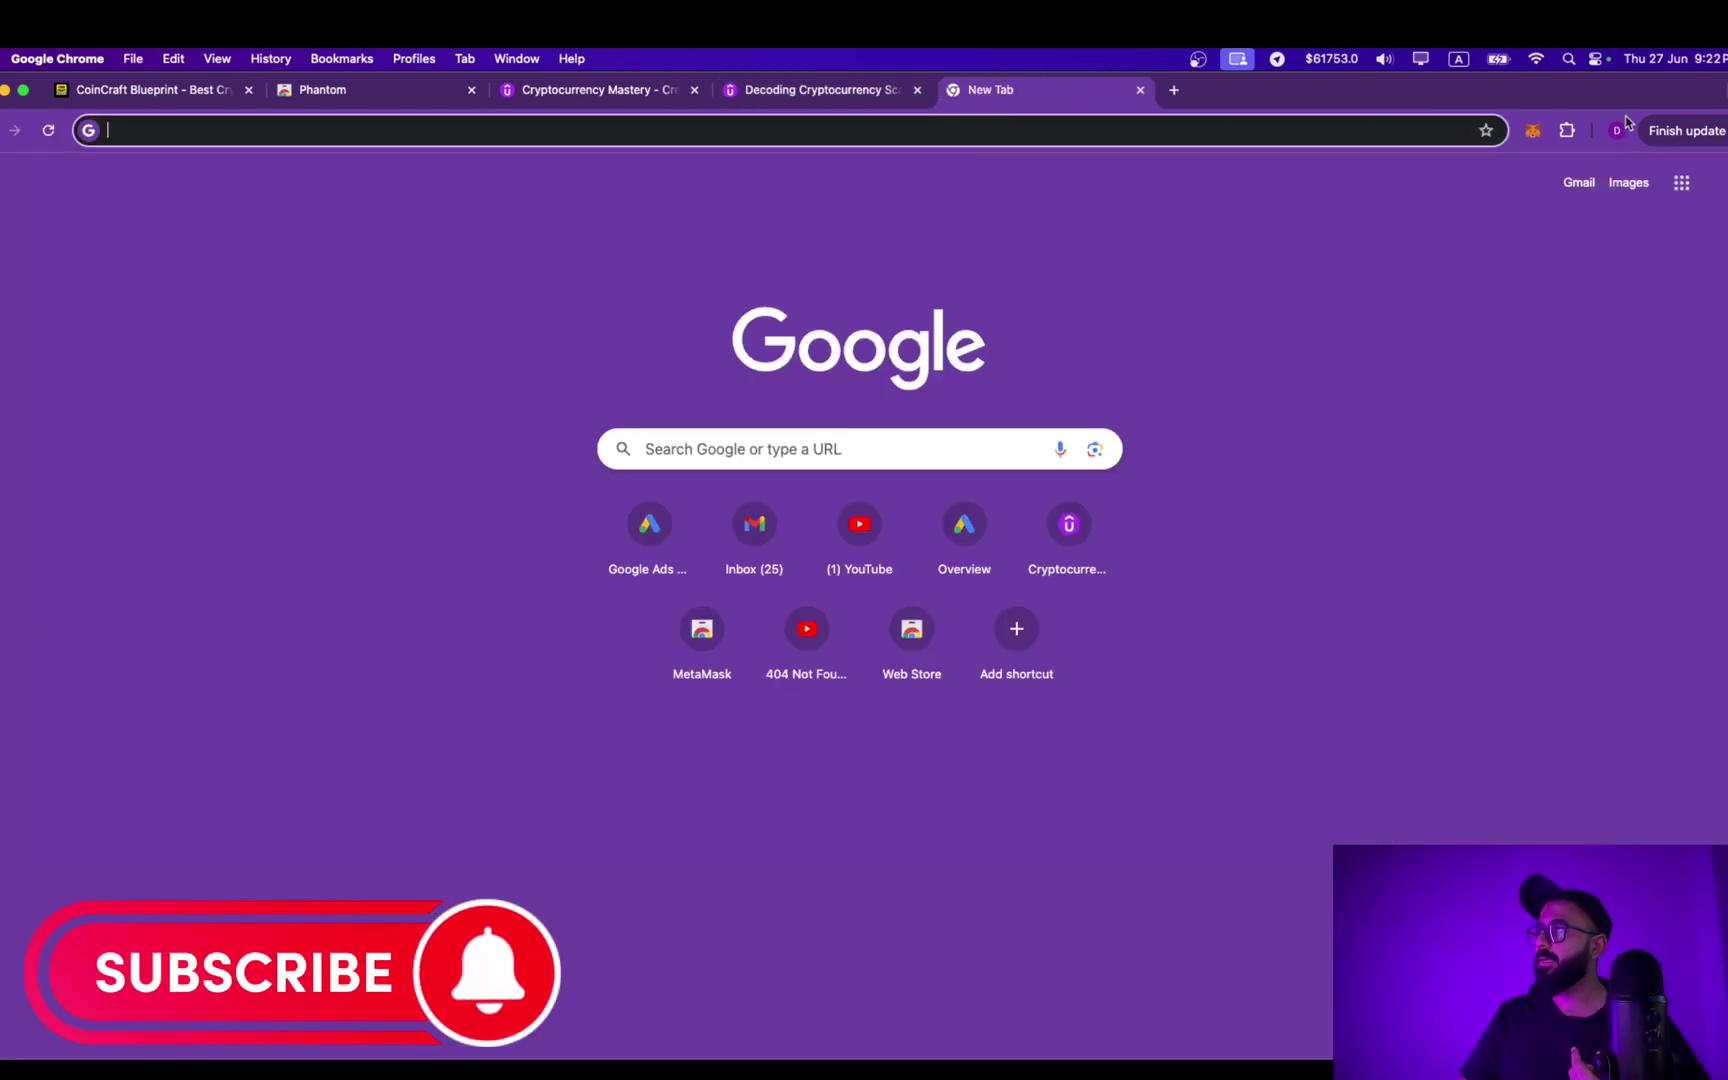
left_click(1570, 129)
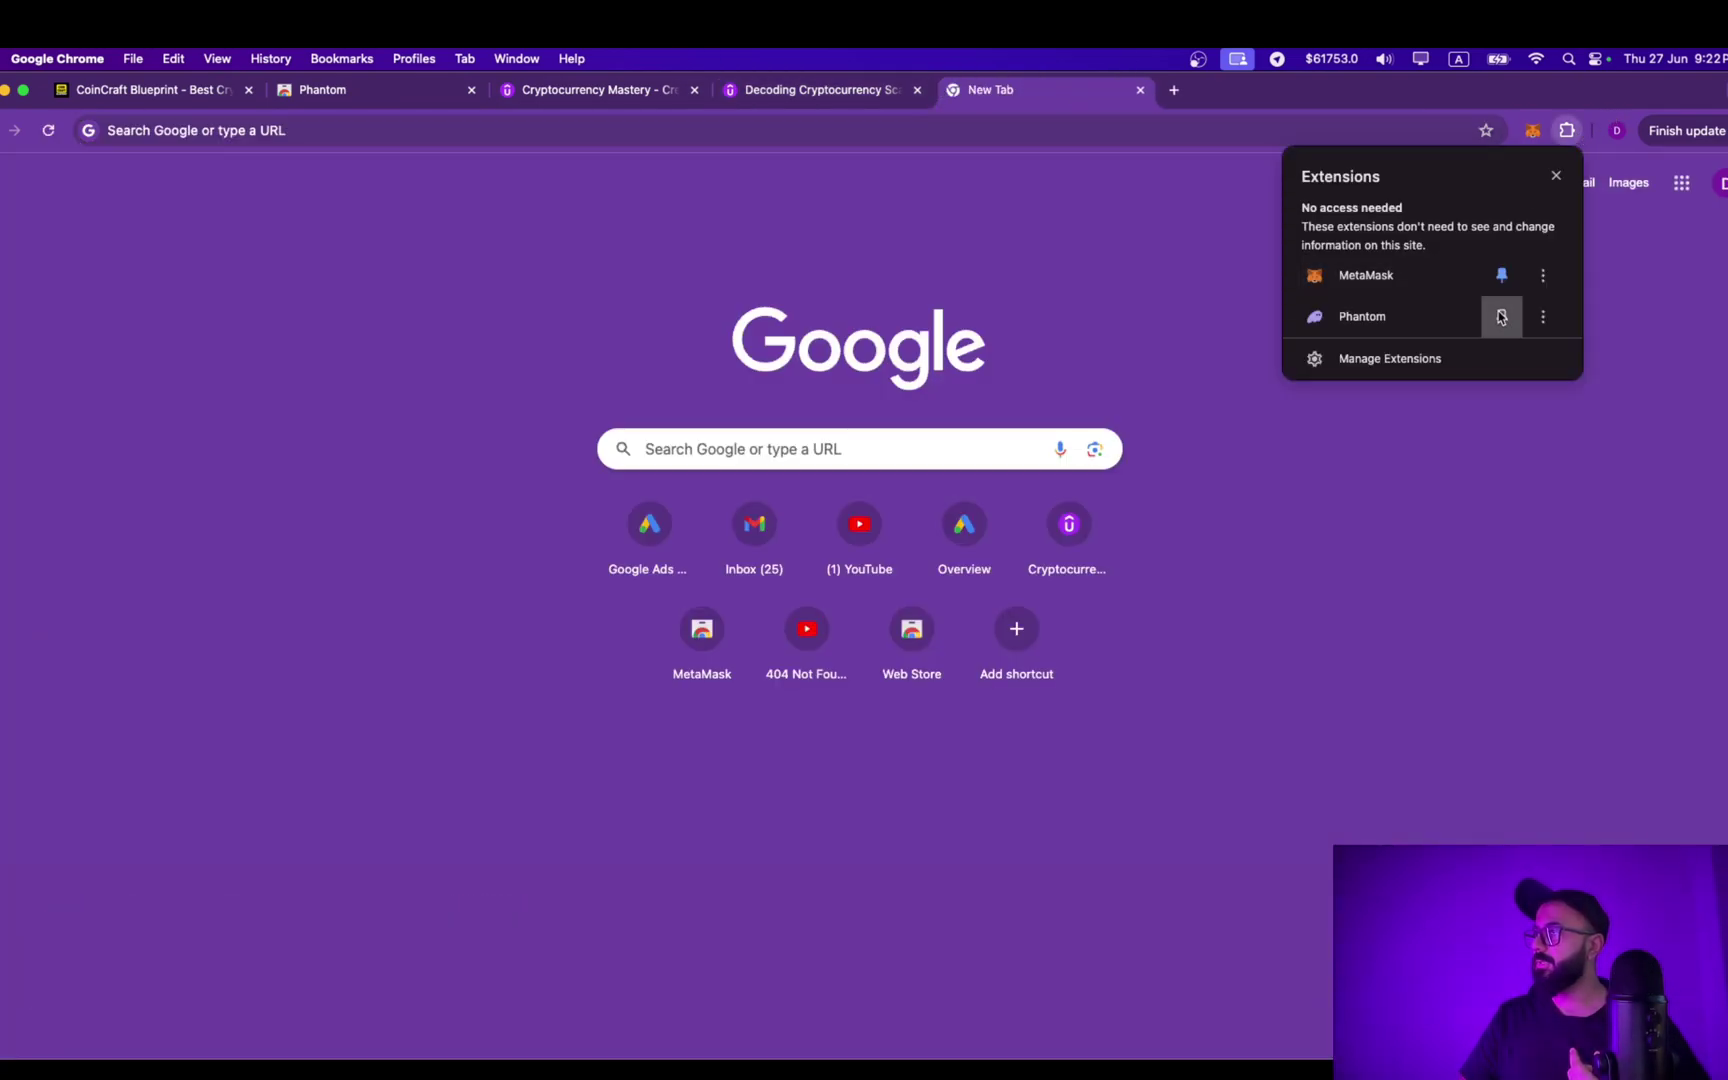
left_click(1502, 316)
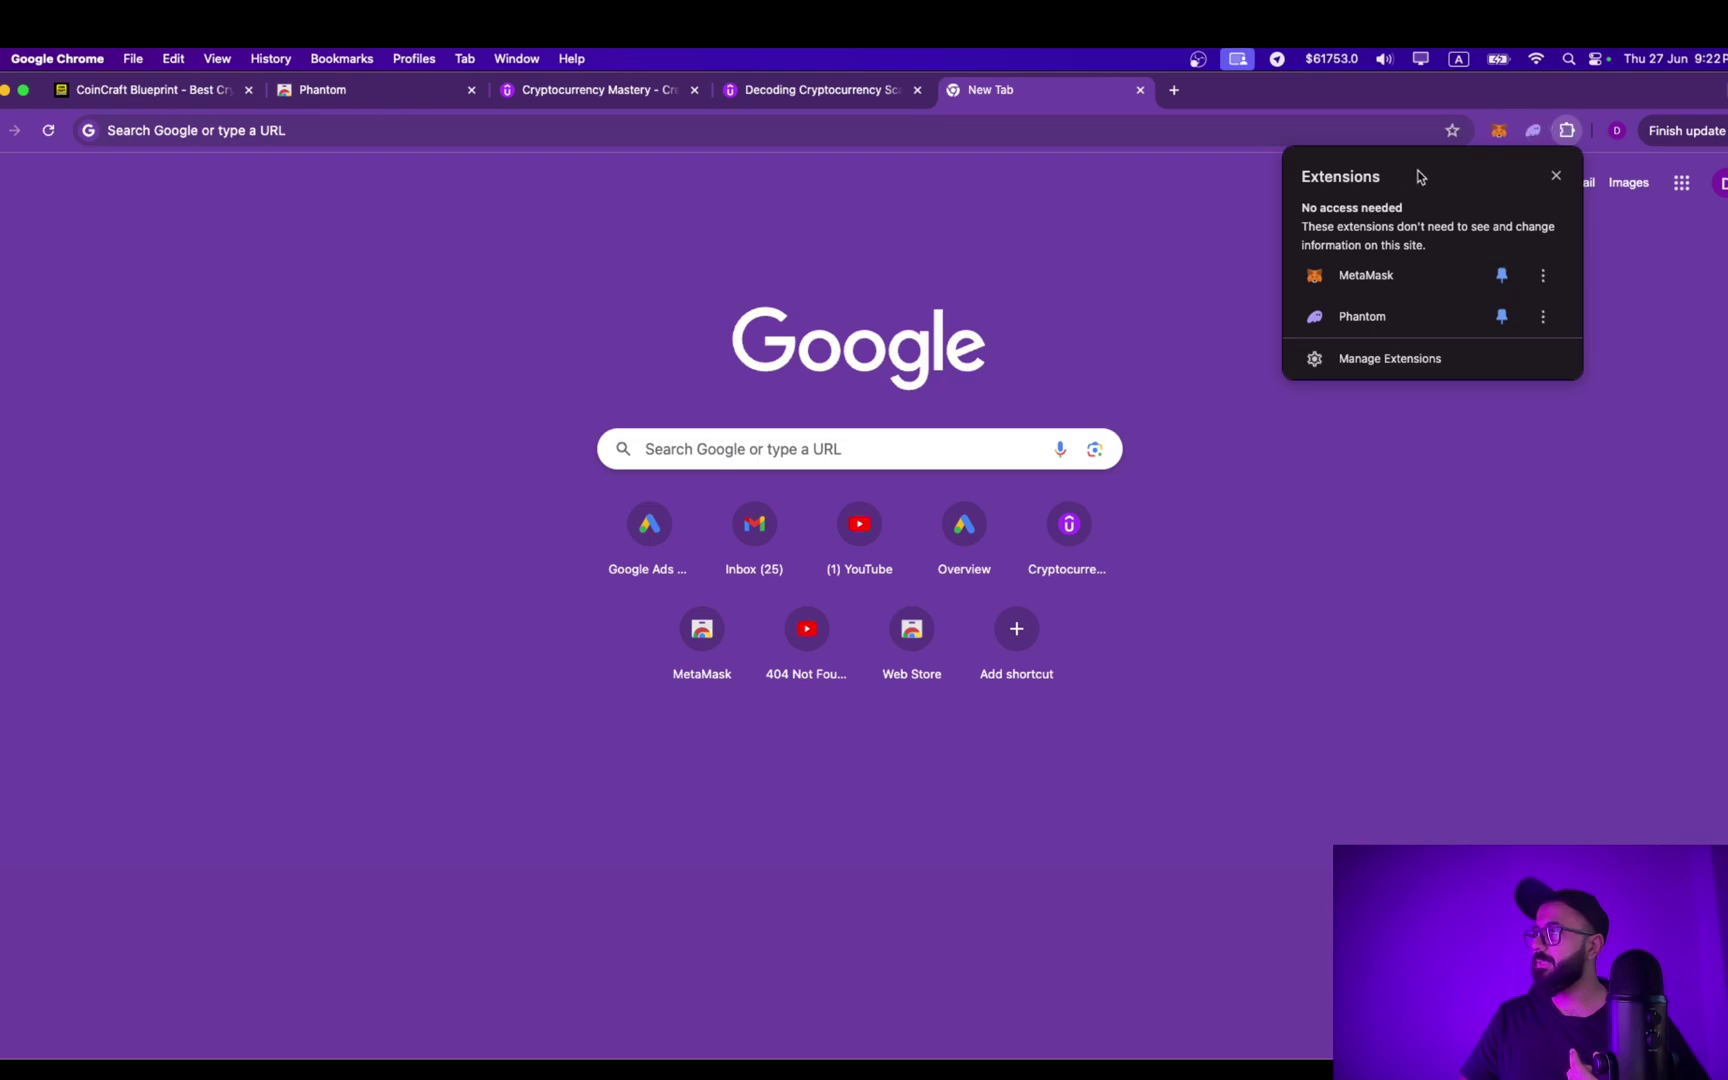
- Open the Phantom popup, dismiss What's New, and view Account 1's receiving addresses
left_click(1532, 130)
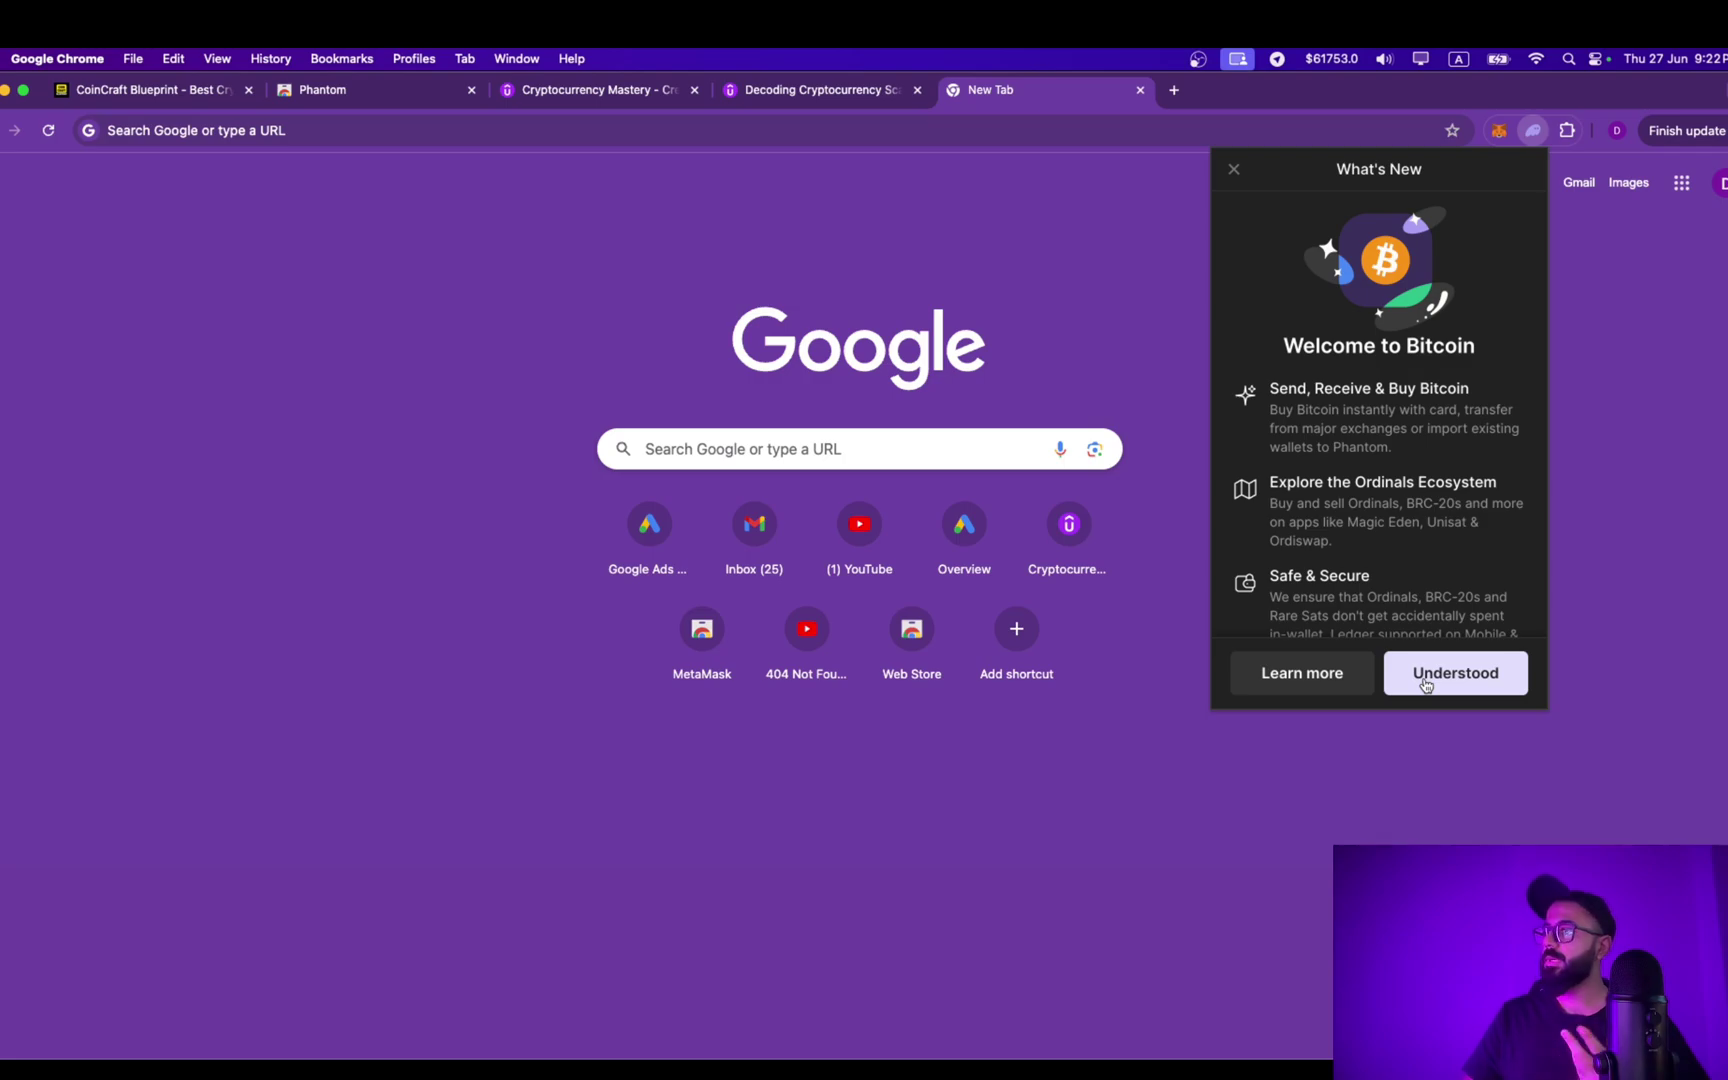
left_click(1425, 685)
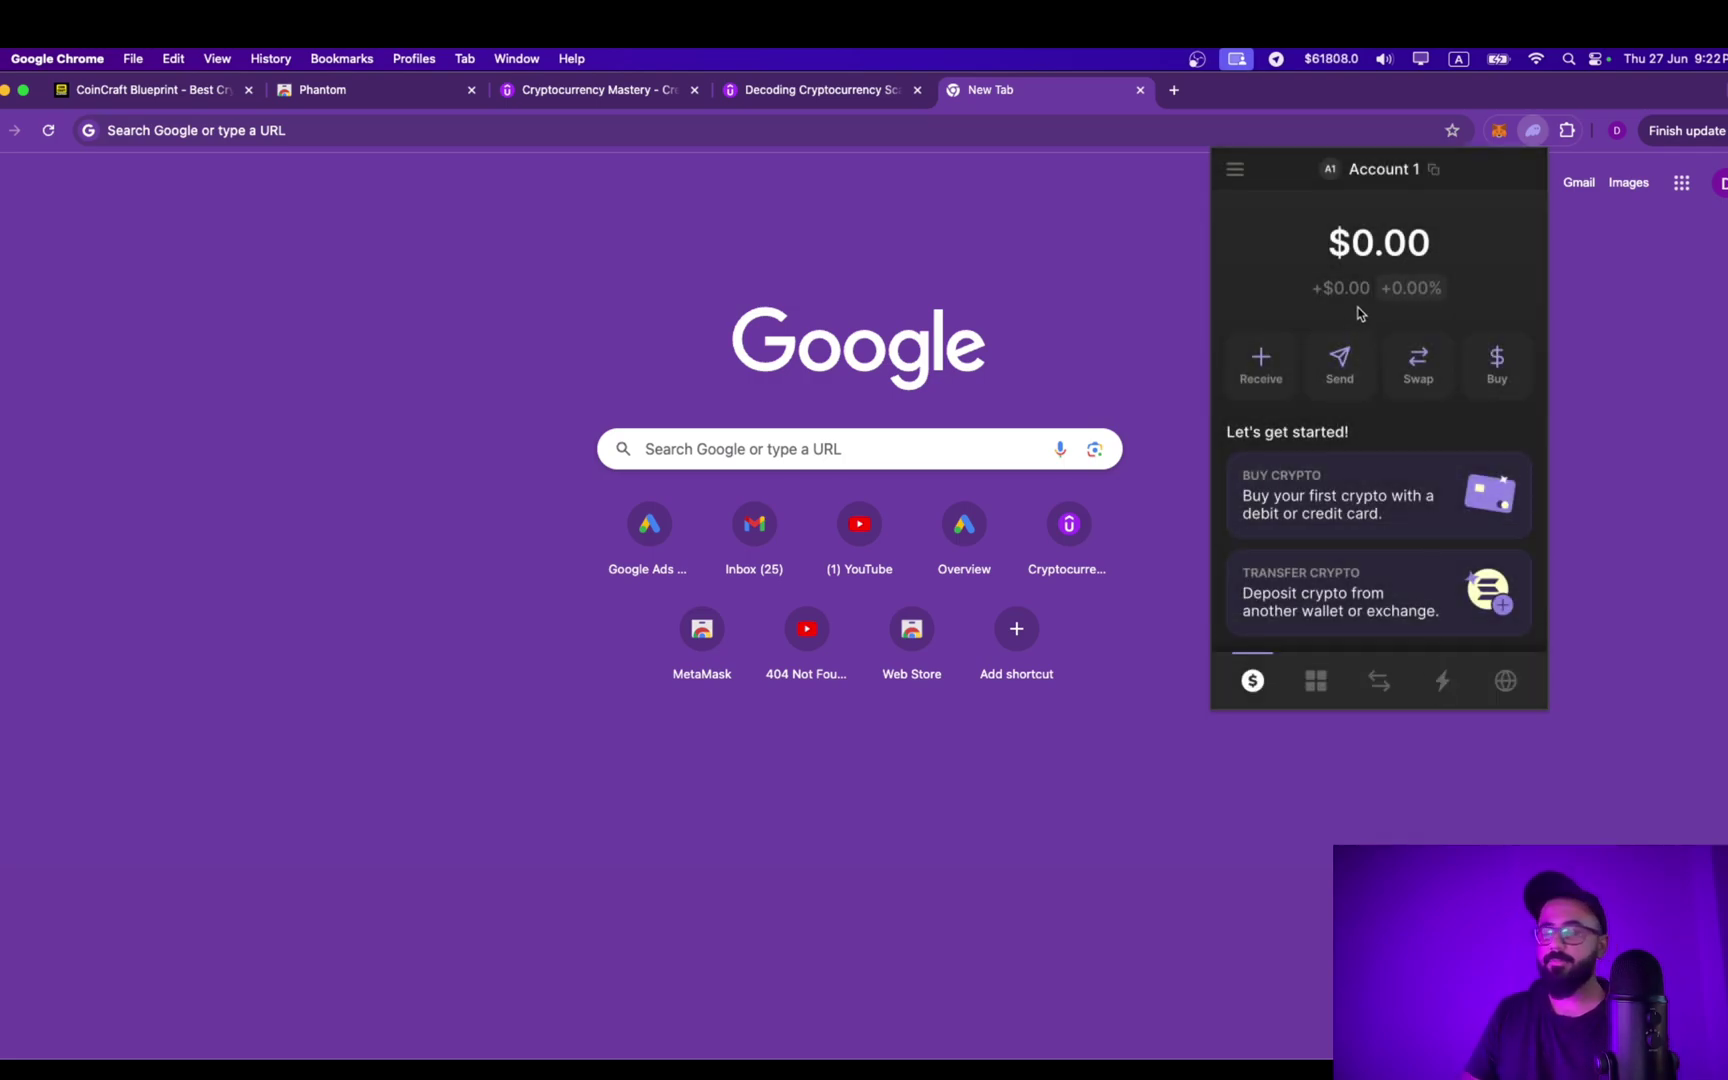
mouse_move(1377, 169)
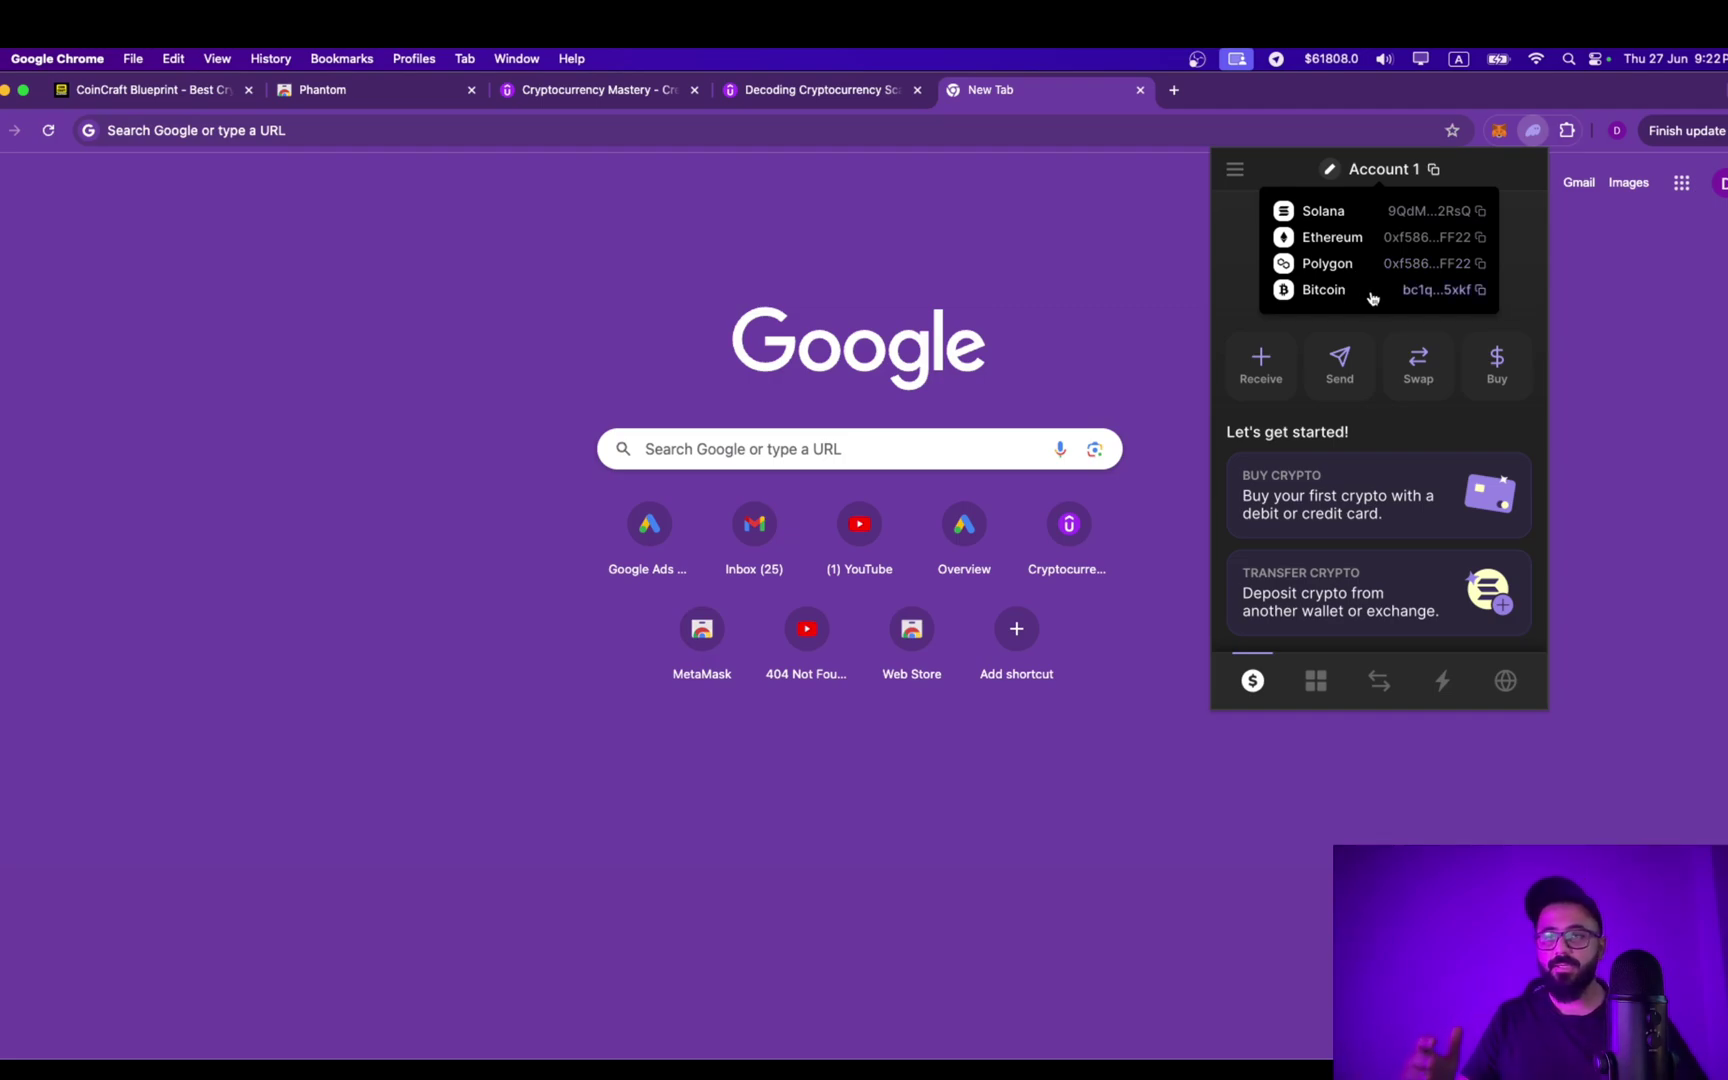
left_click(1462, 213)
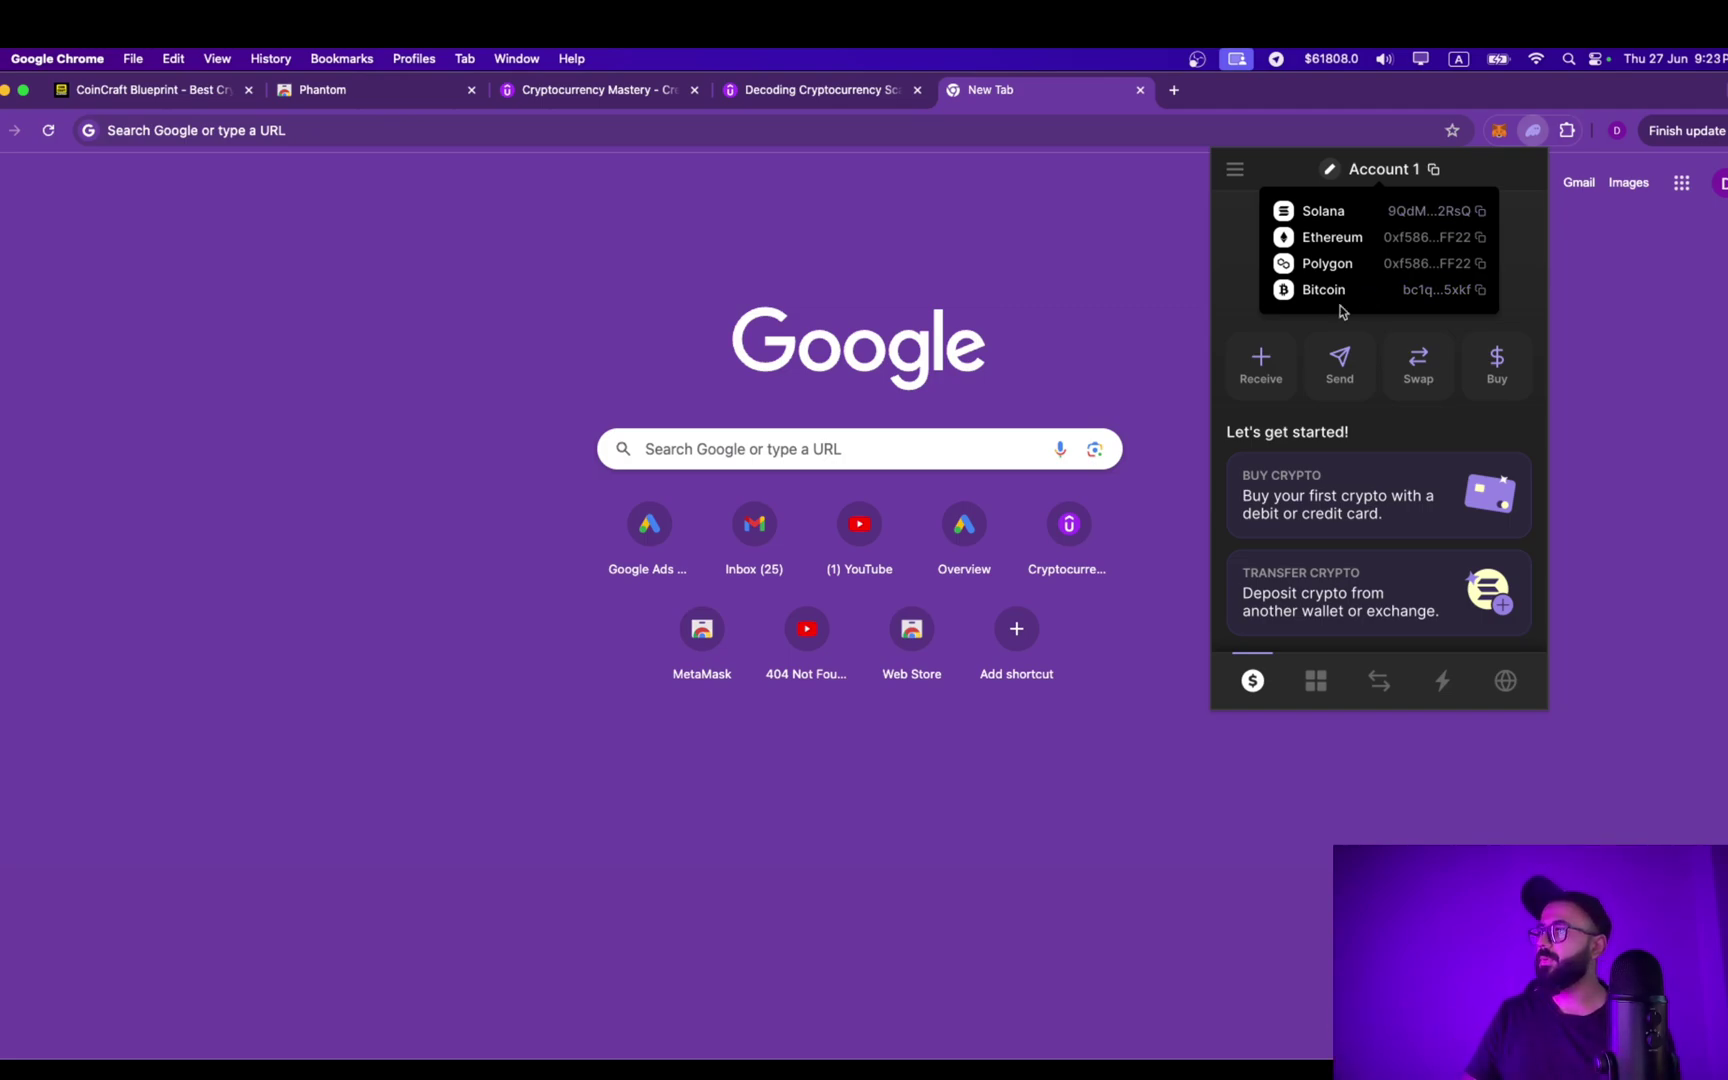
left_click(1262, 363)
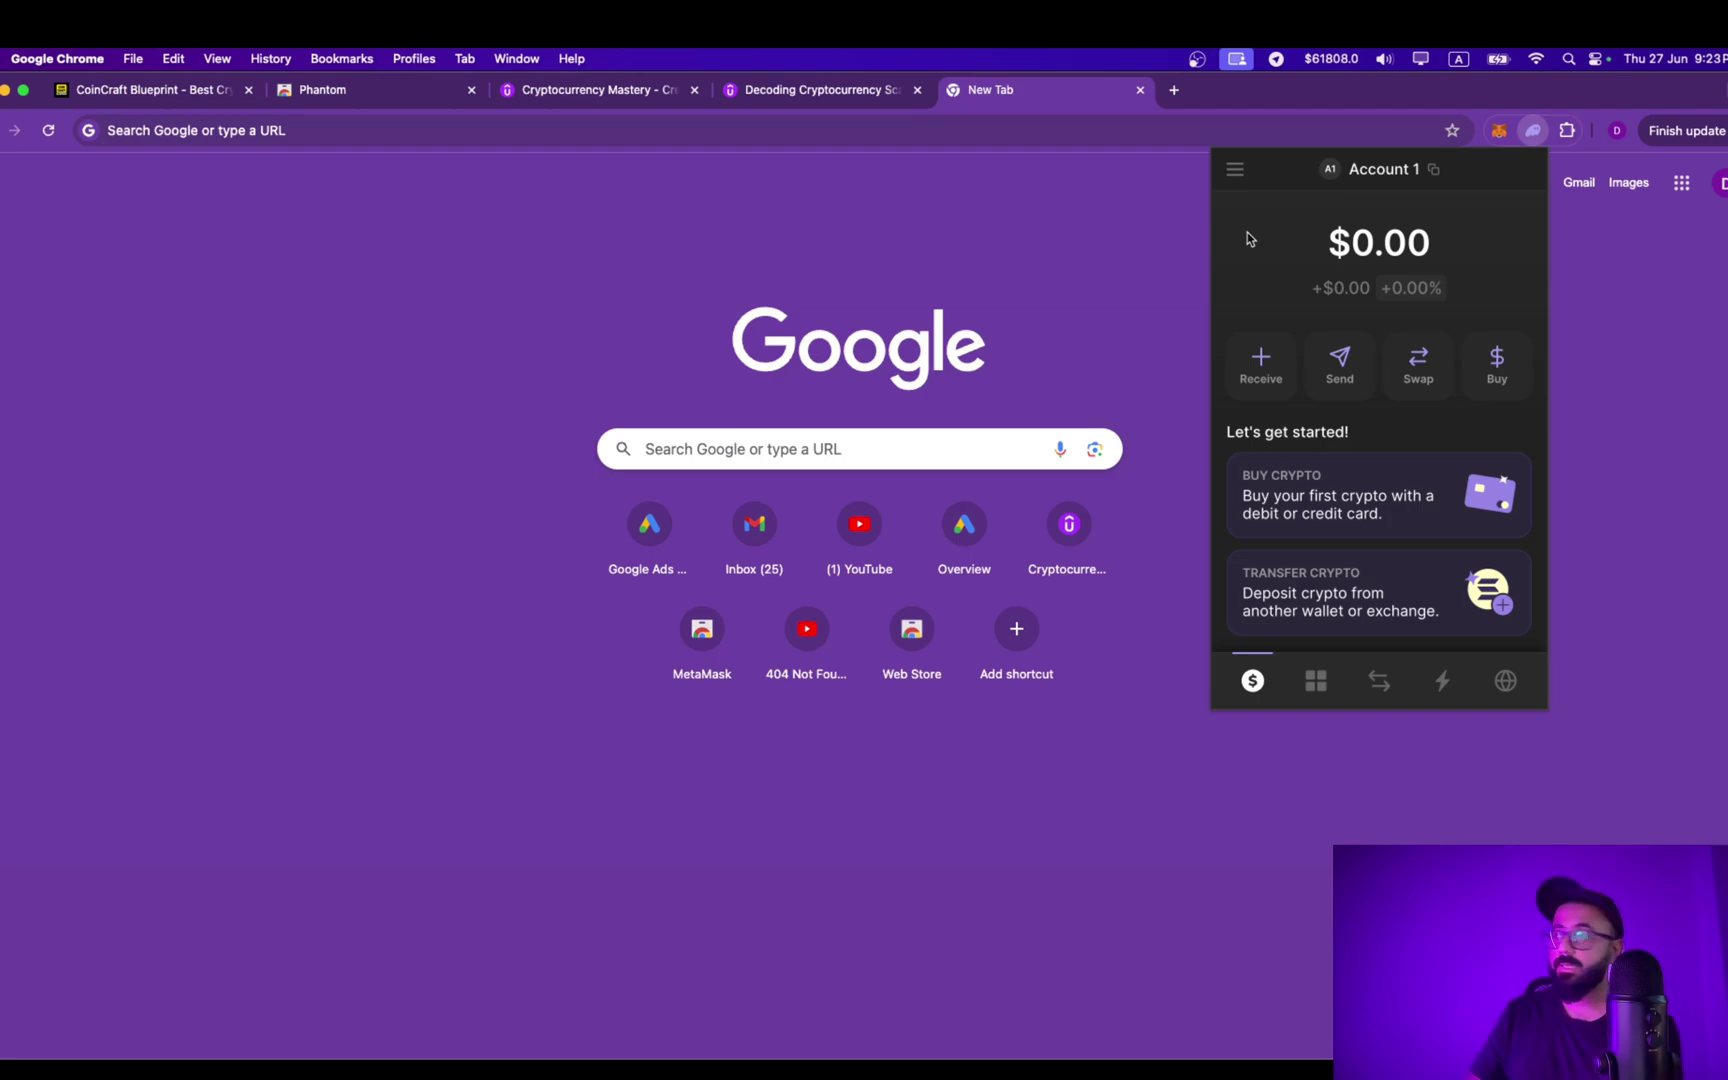
- Enable Testnet Mode in Developer Settings, check Solana Devnet, and return to wallet home
left_click(1234, 169)
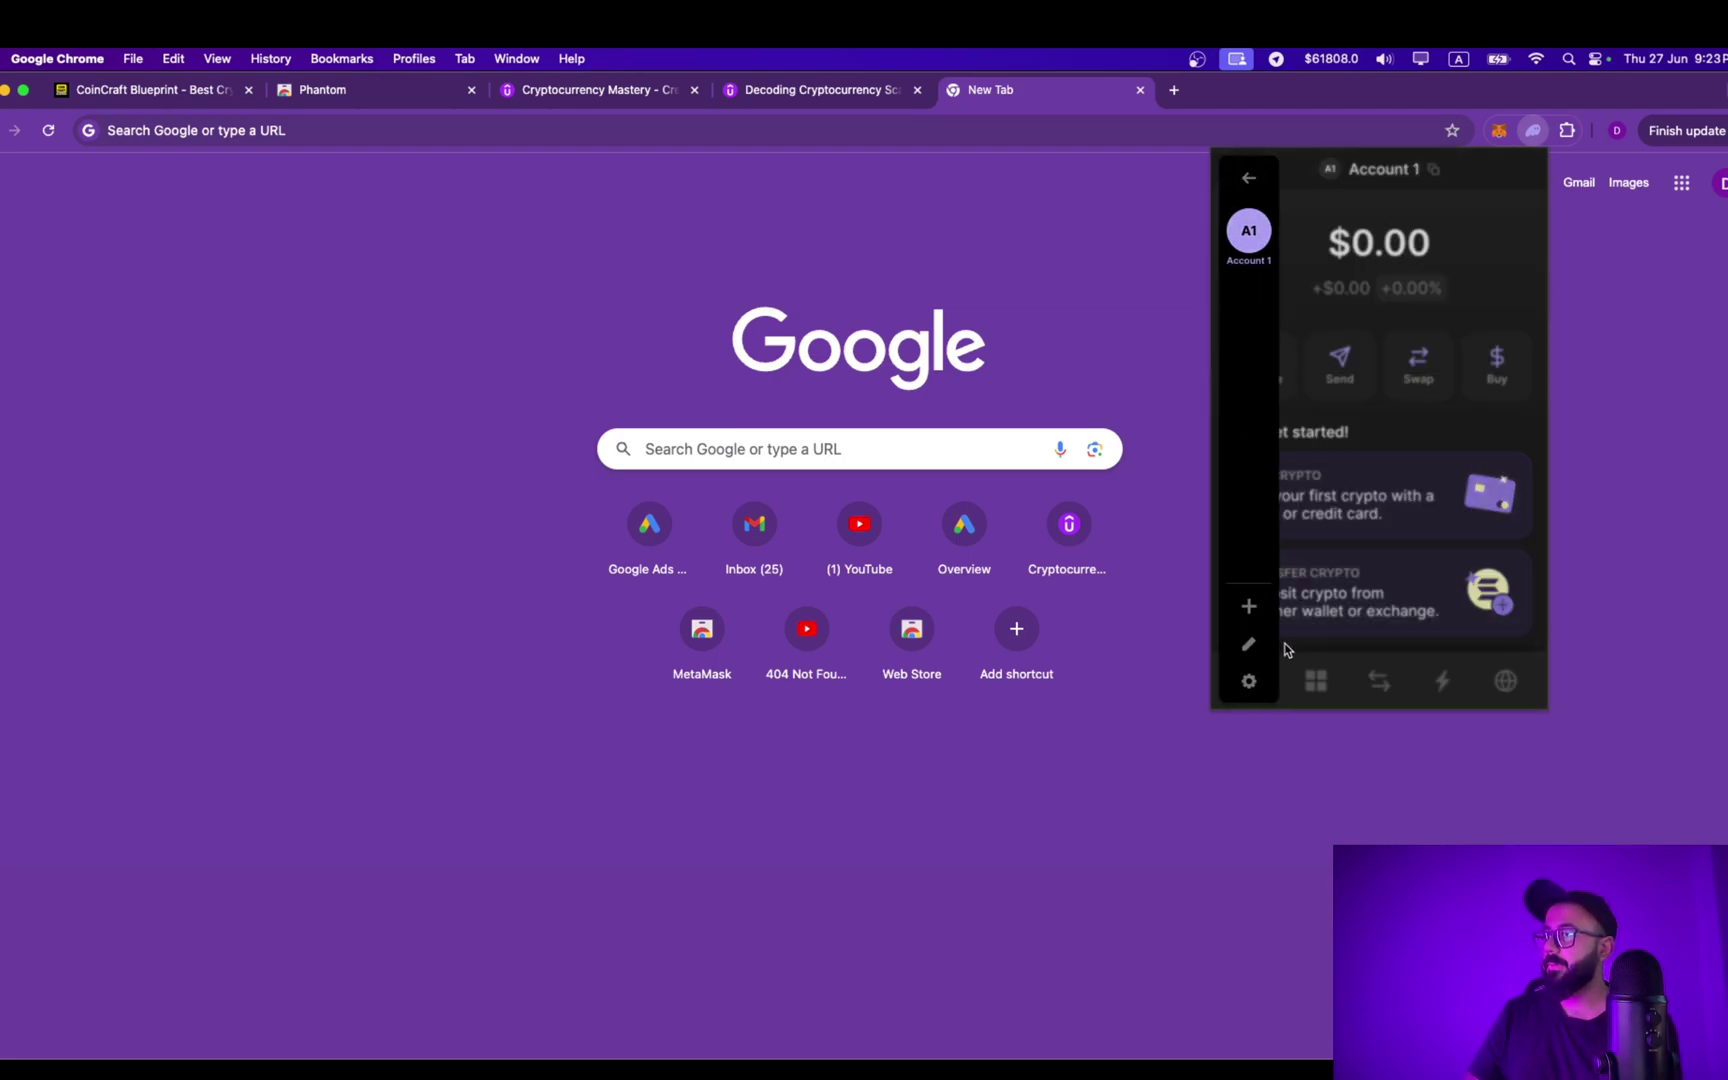
left_click(1249, 680)
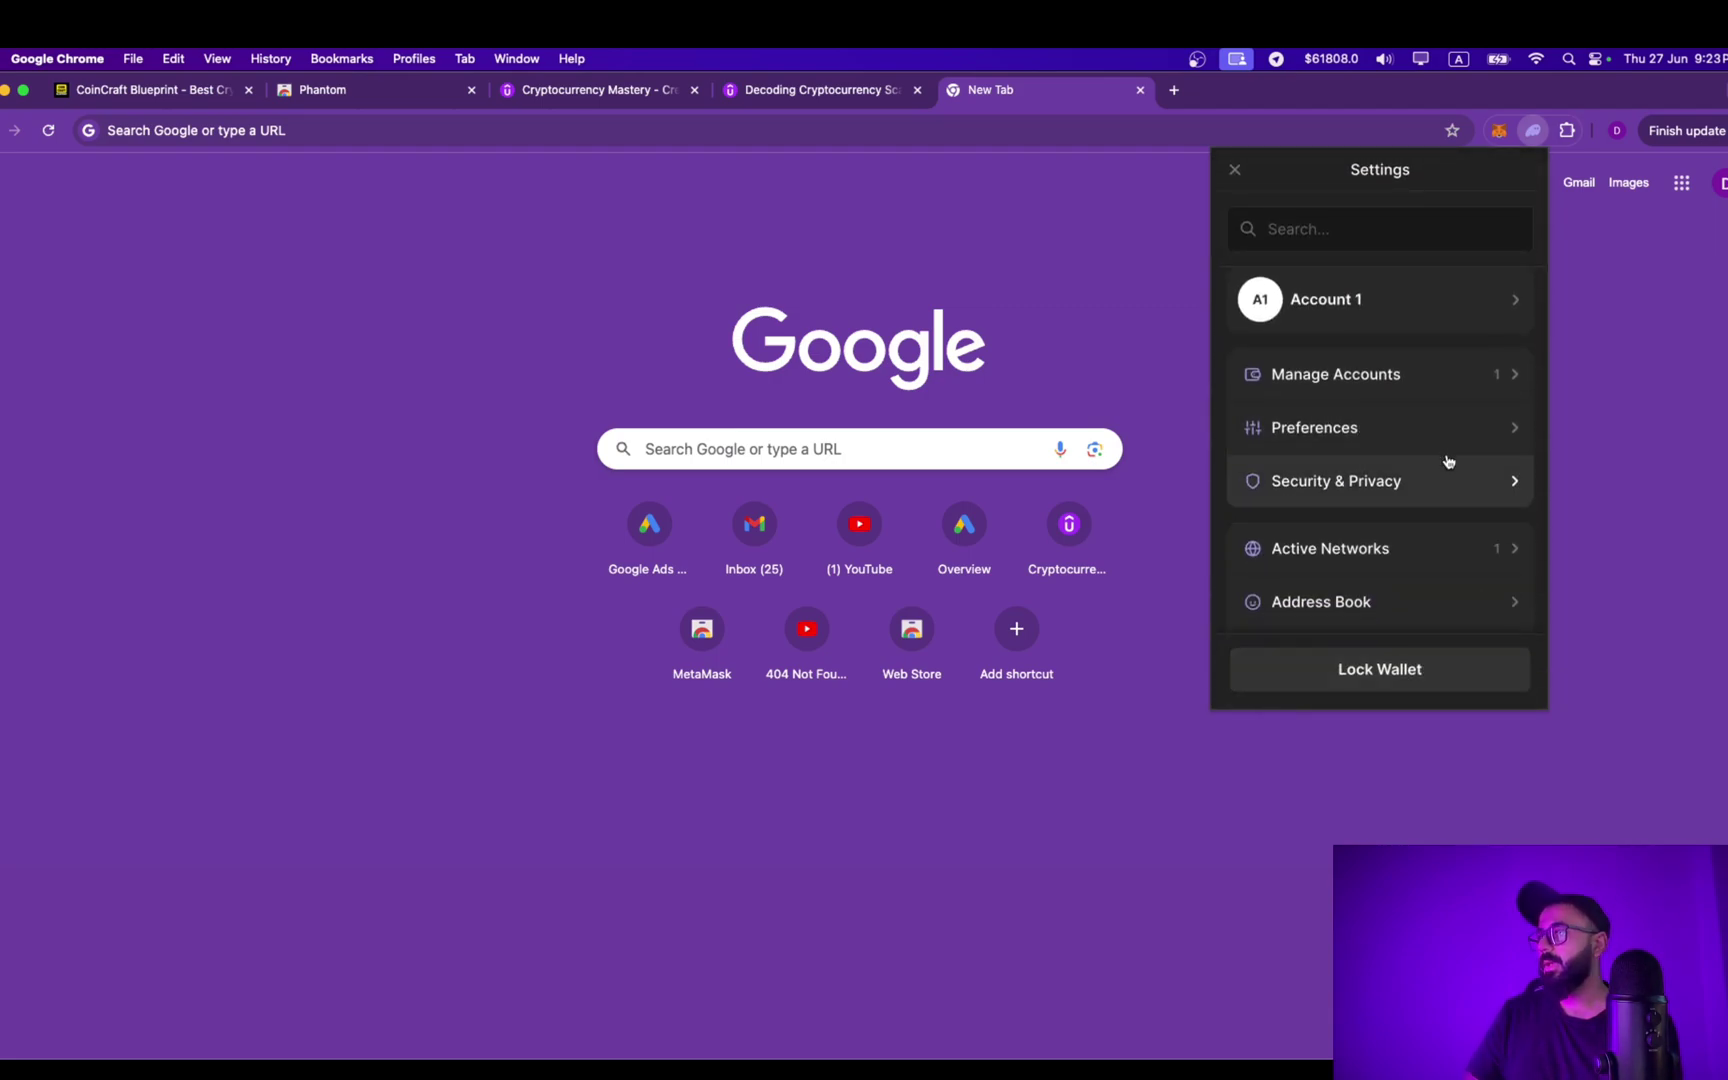
scroll(1451, 472, "down", 2)
scroll(1451, 473, "down", 3)
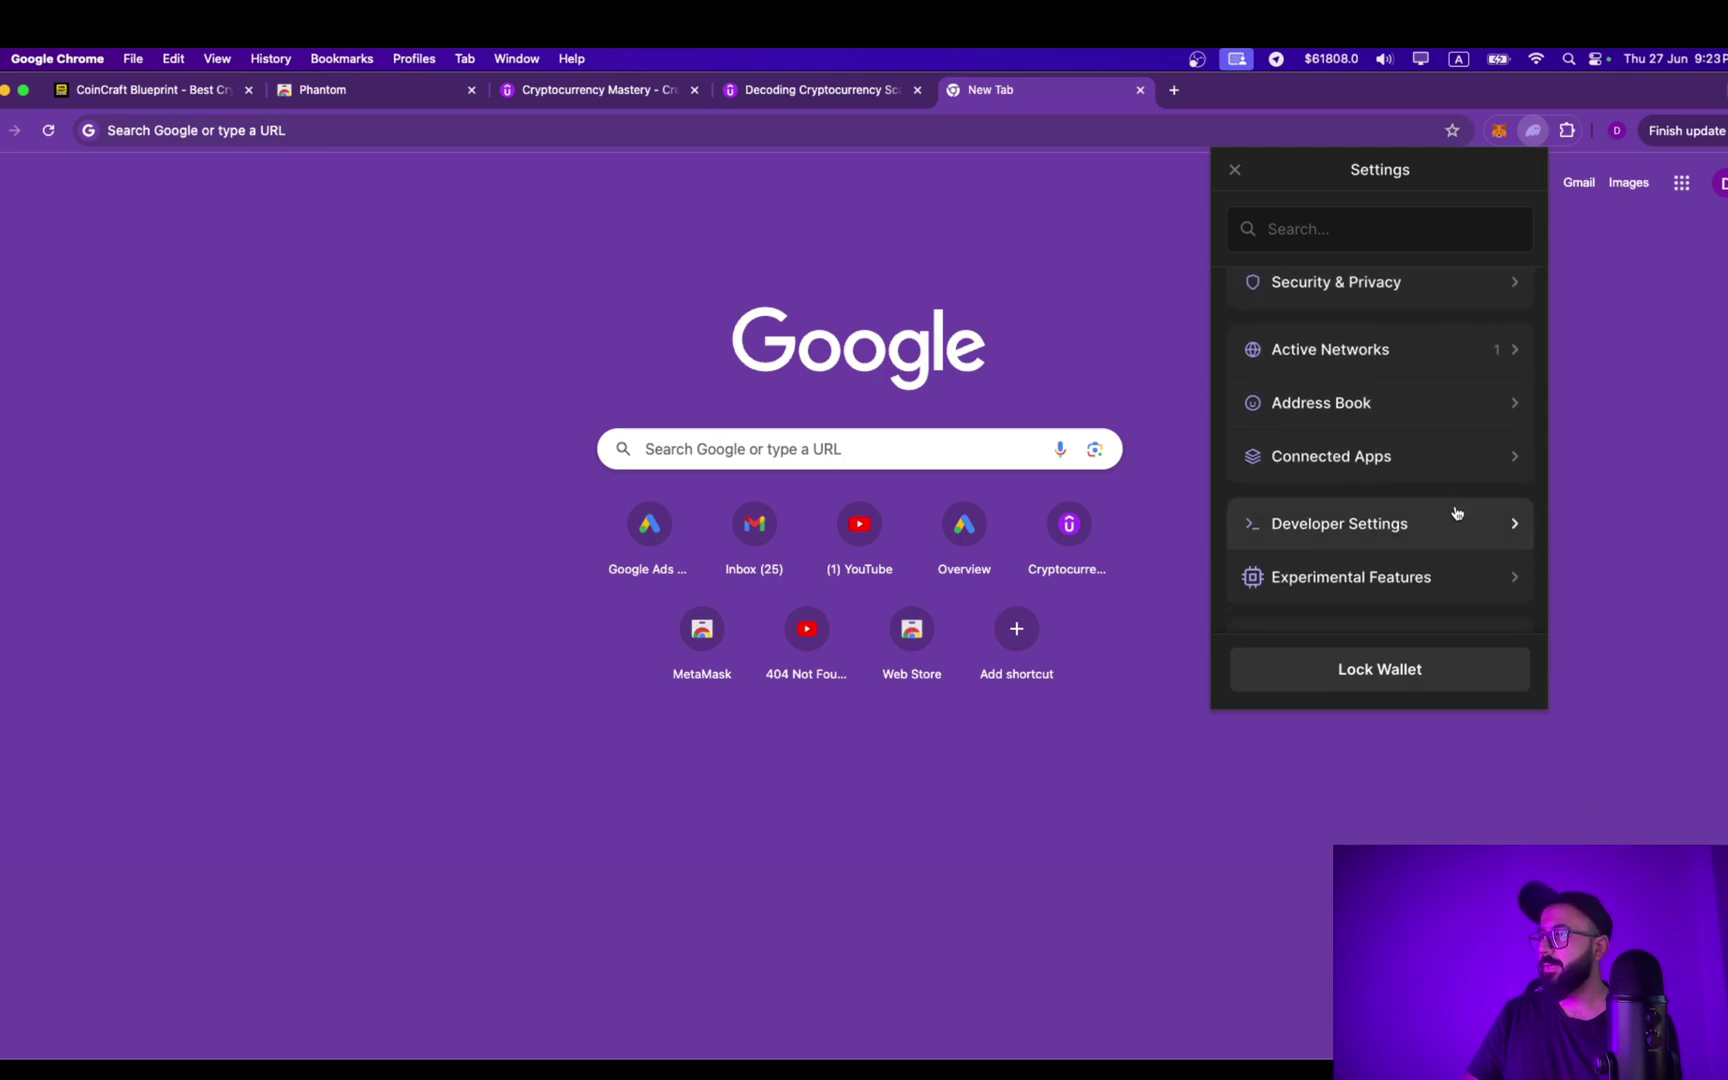
left_click(1456, 522)
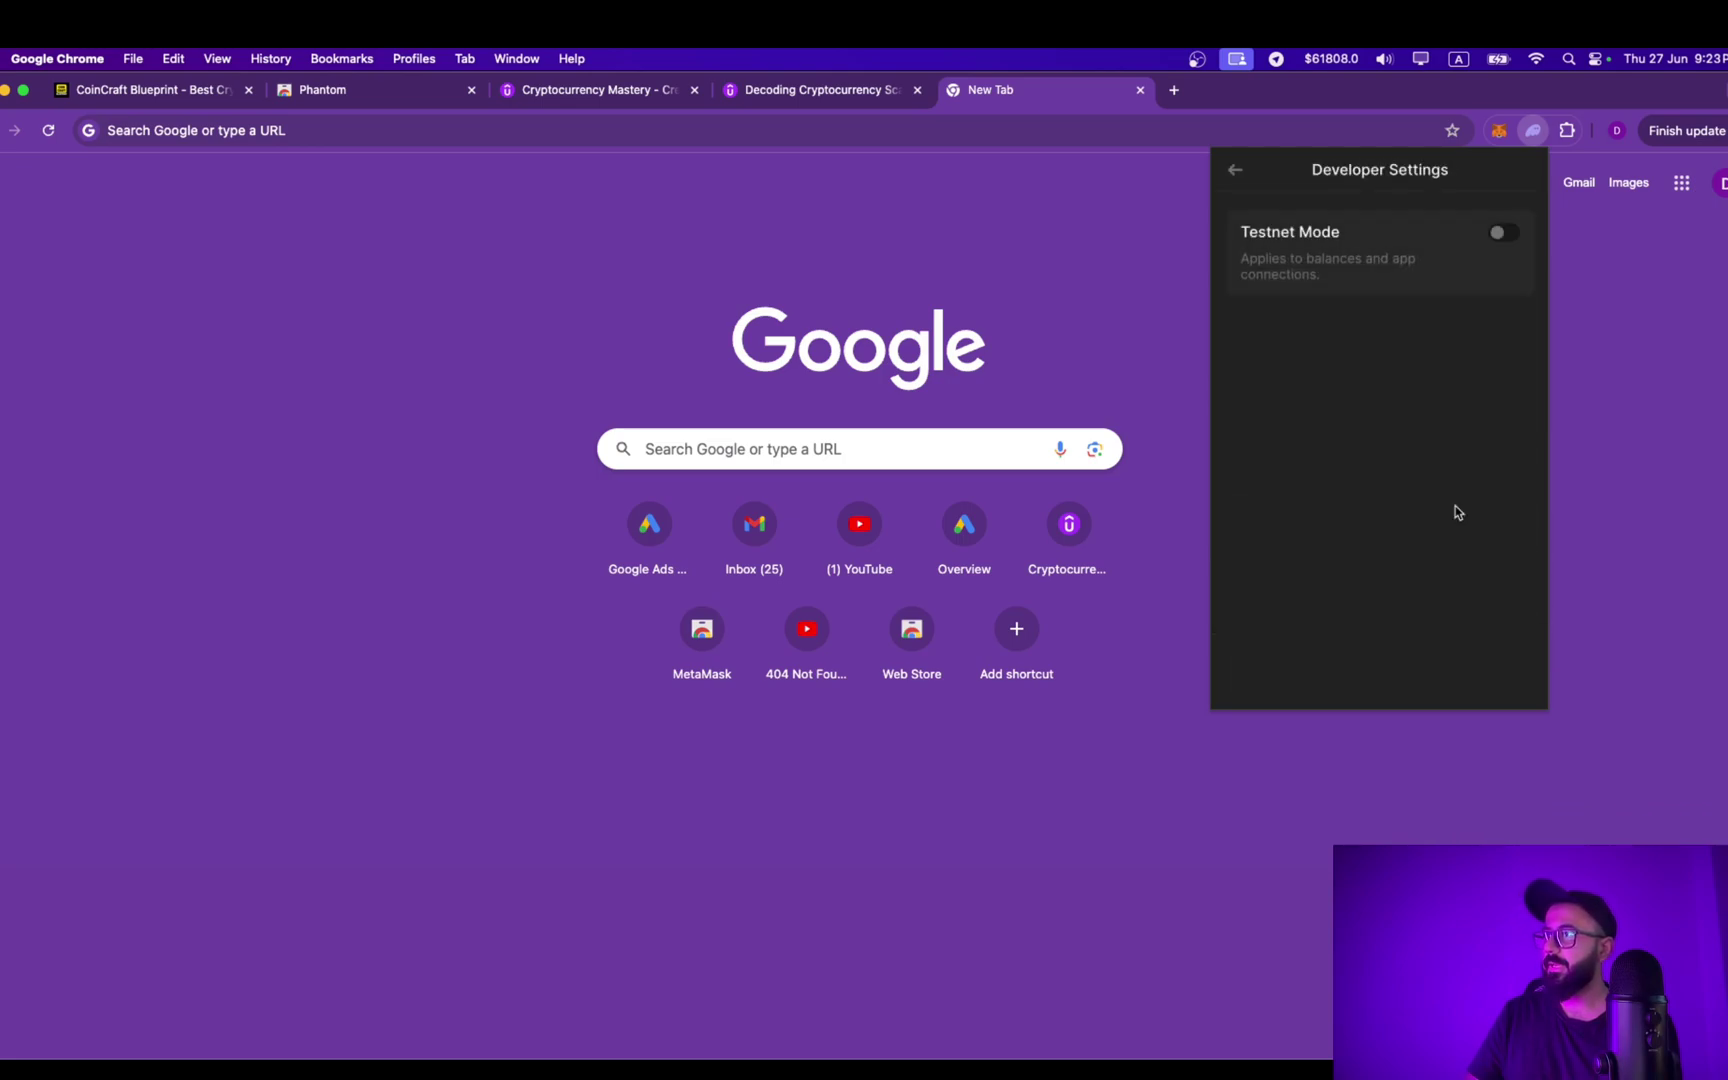
left_click(1503, 238)
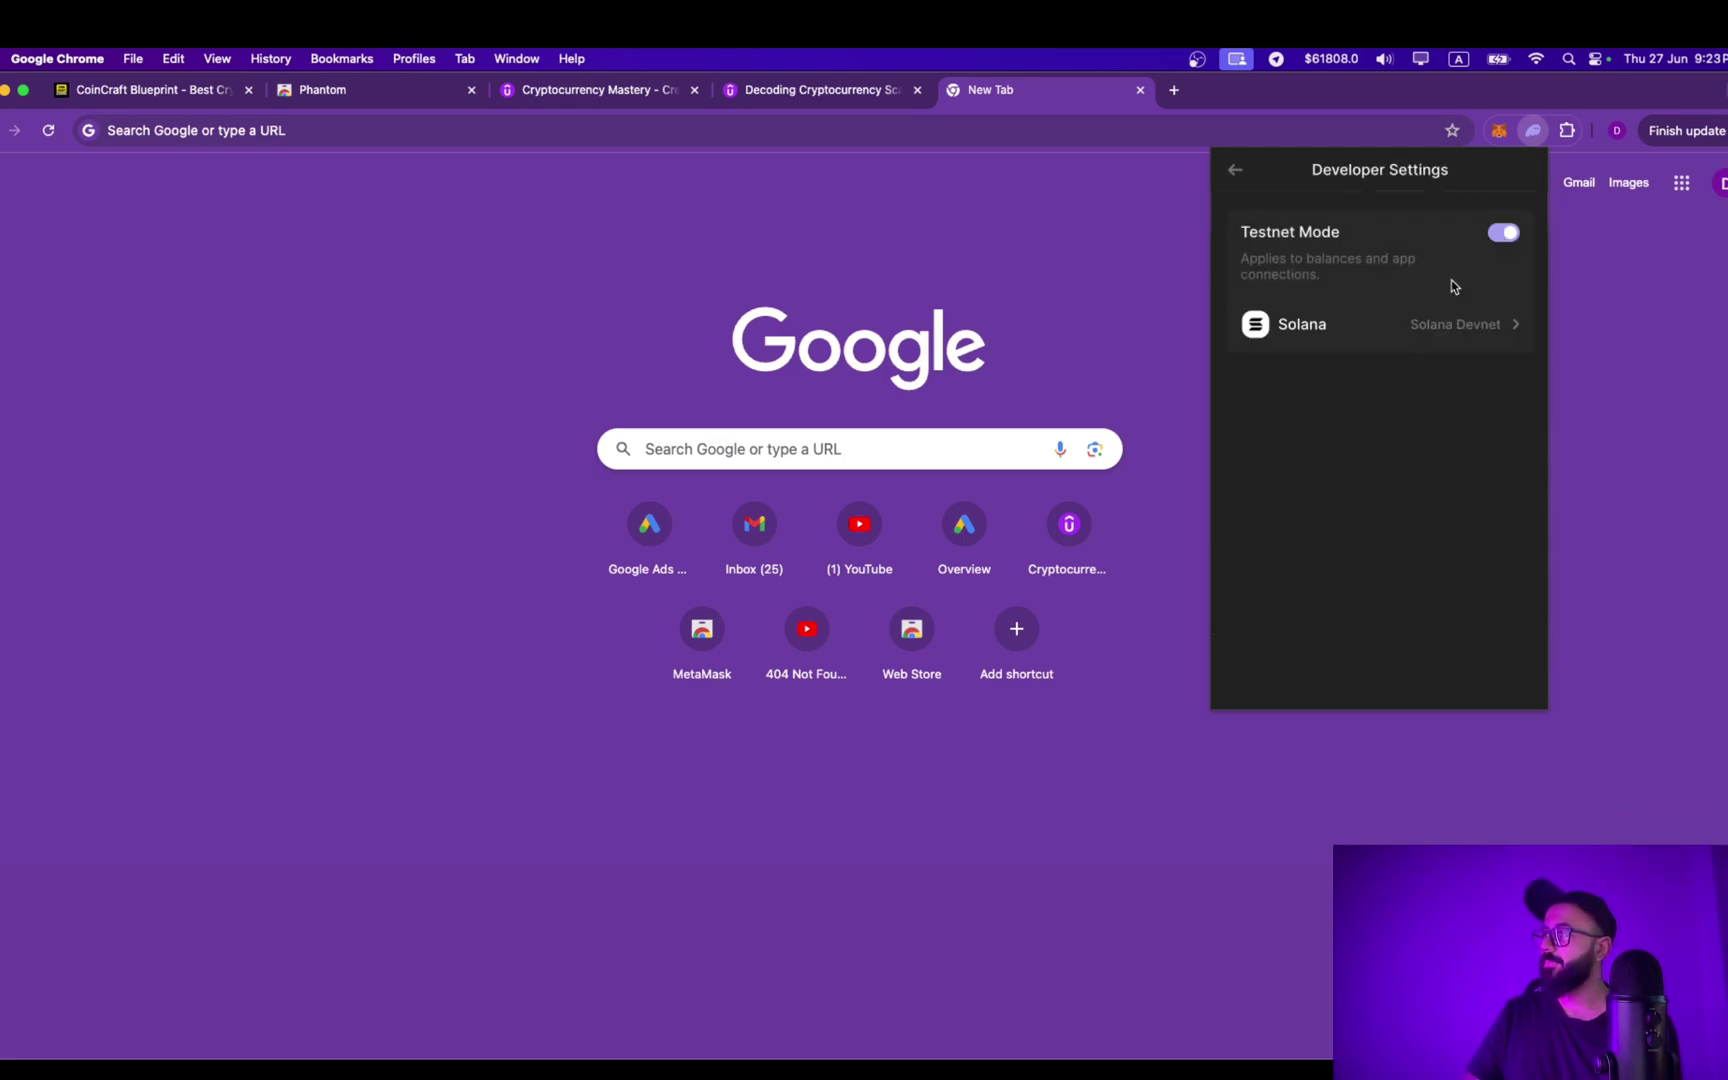
left_click(1448, 331)
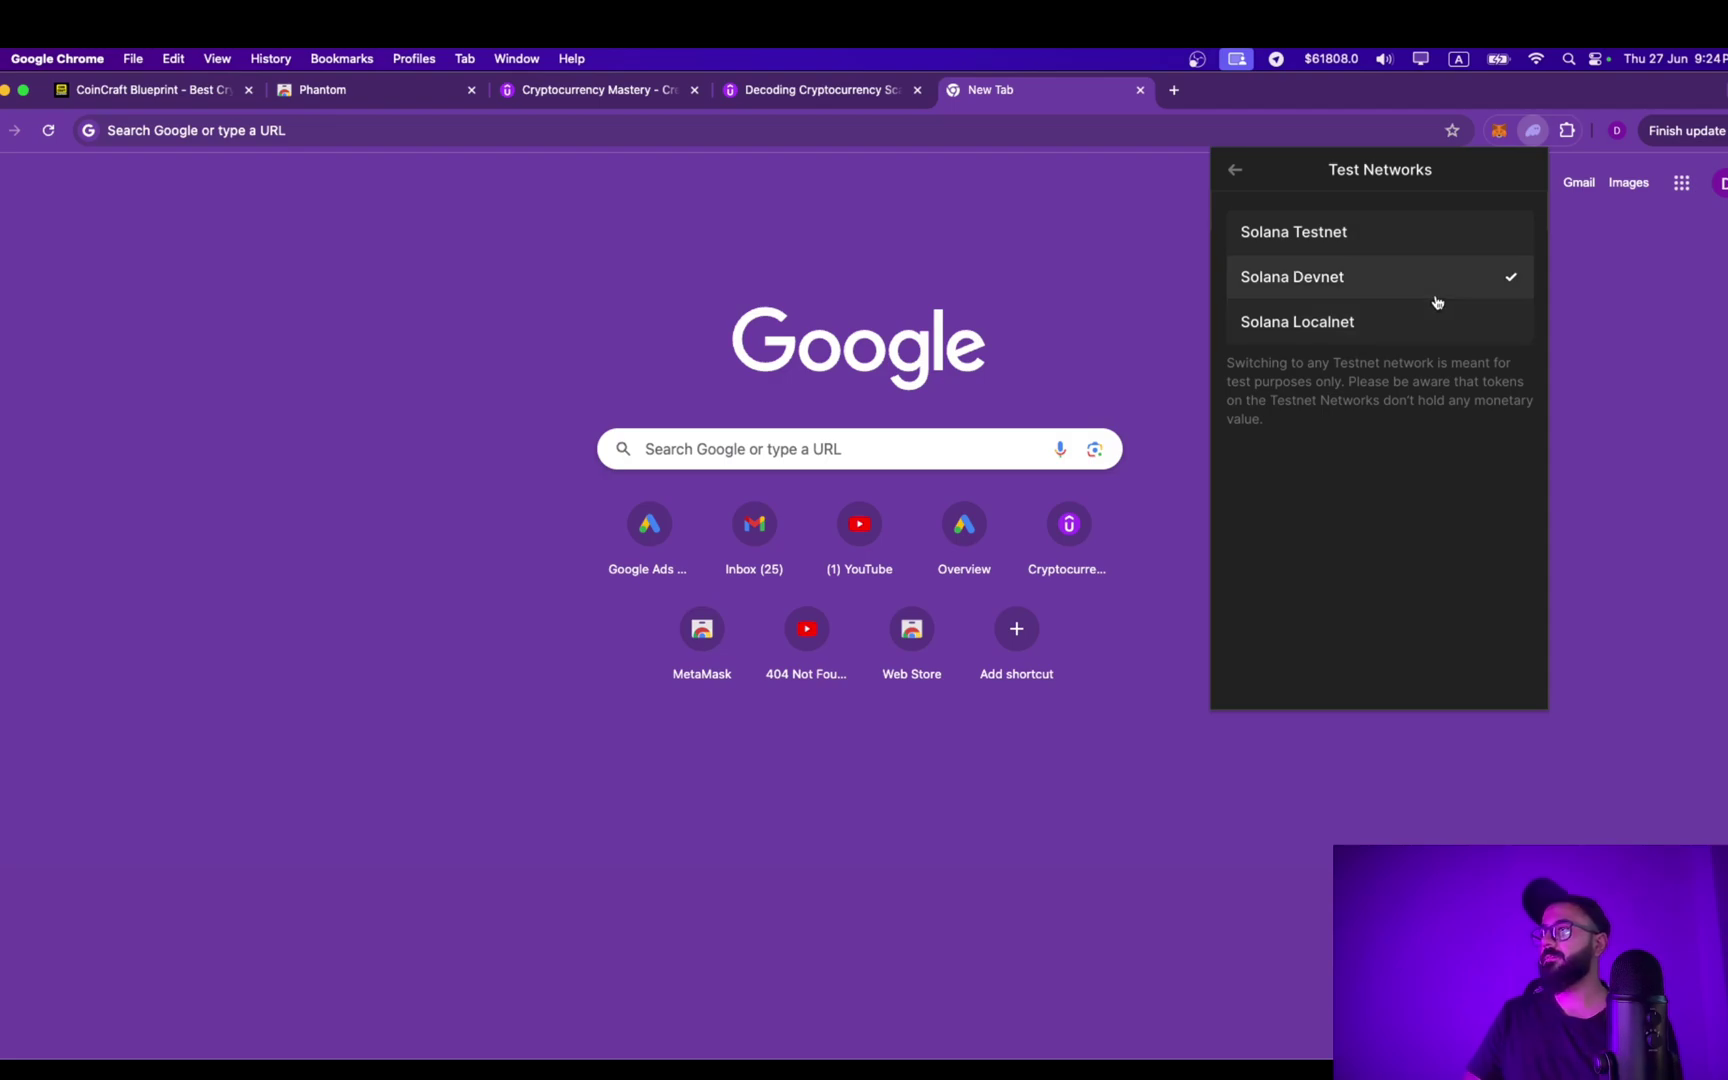
left_click(1234, 171)
left_click(1239, 176)
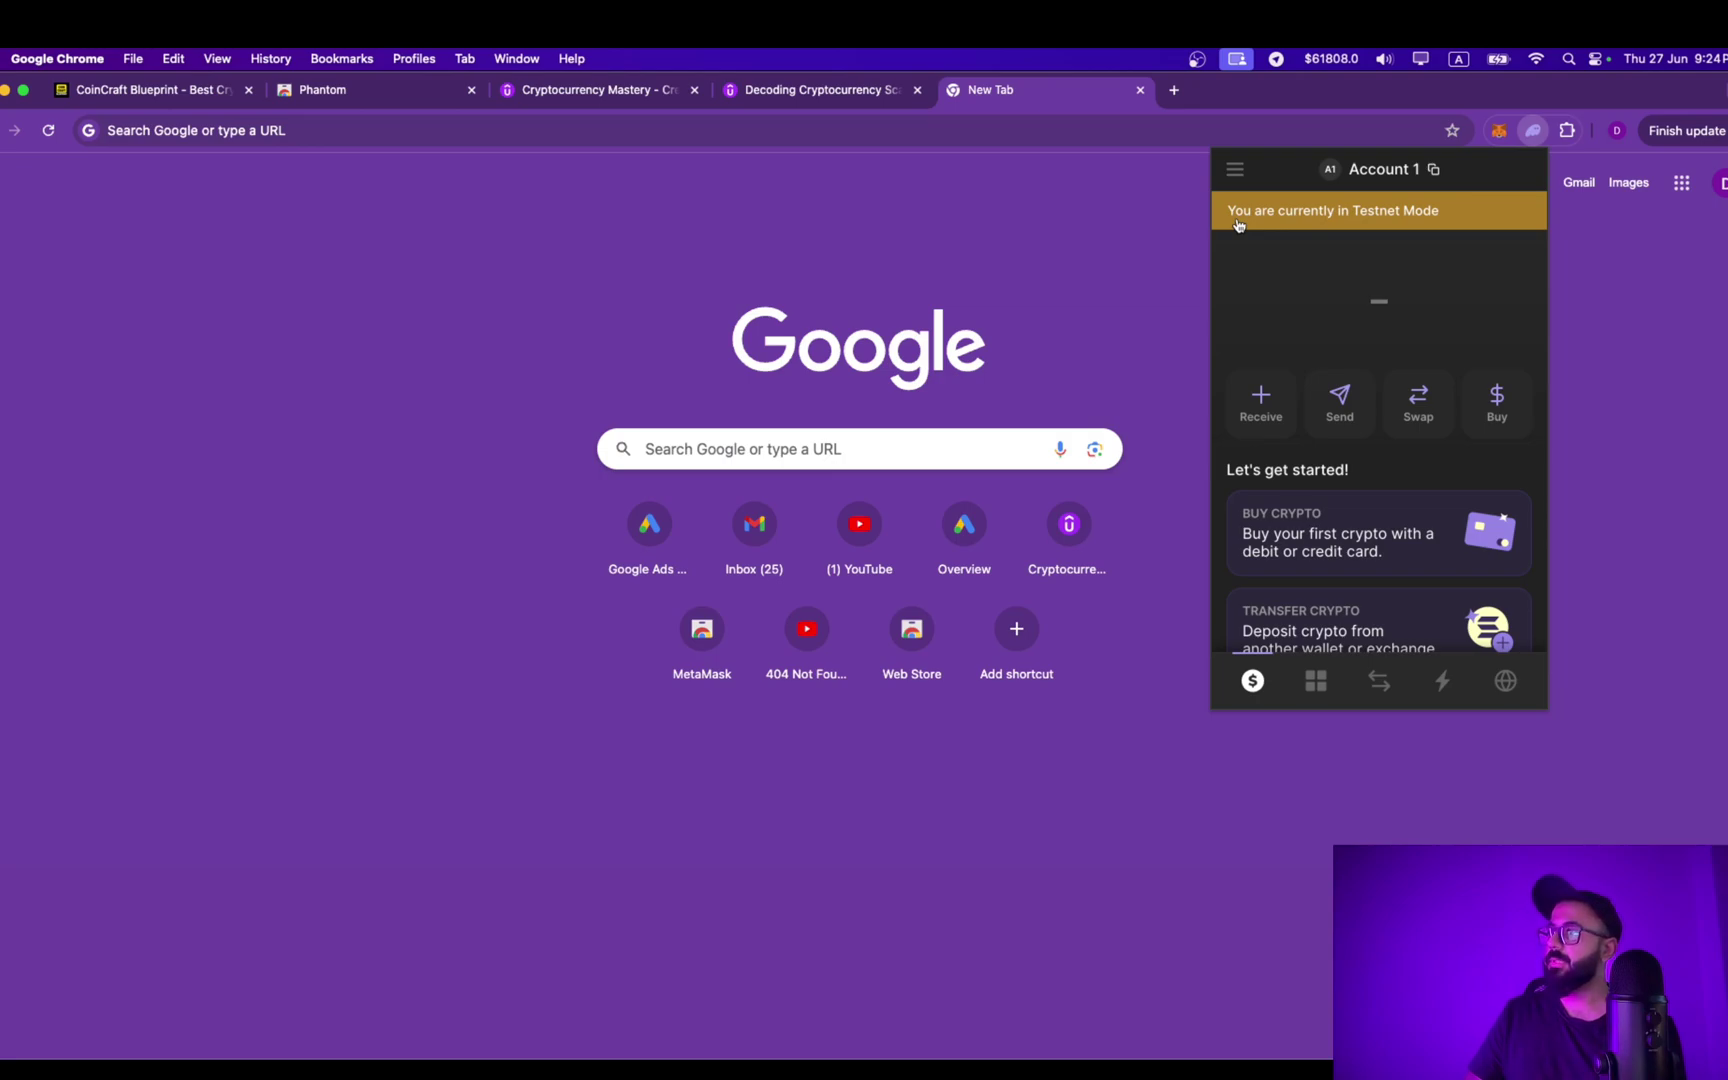
scroll(1377, 385, "down", 3)
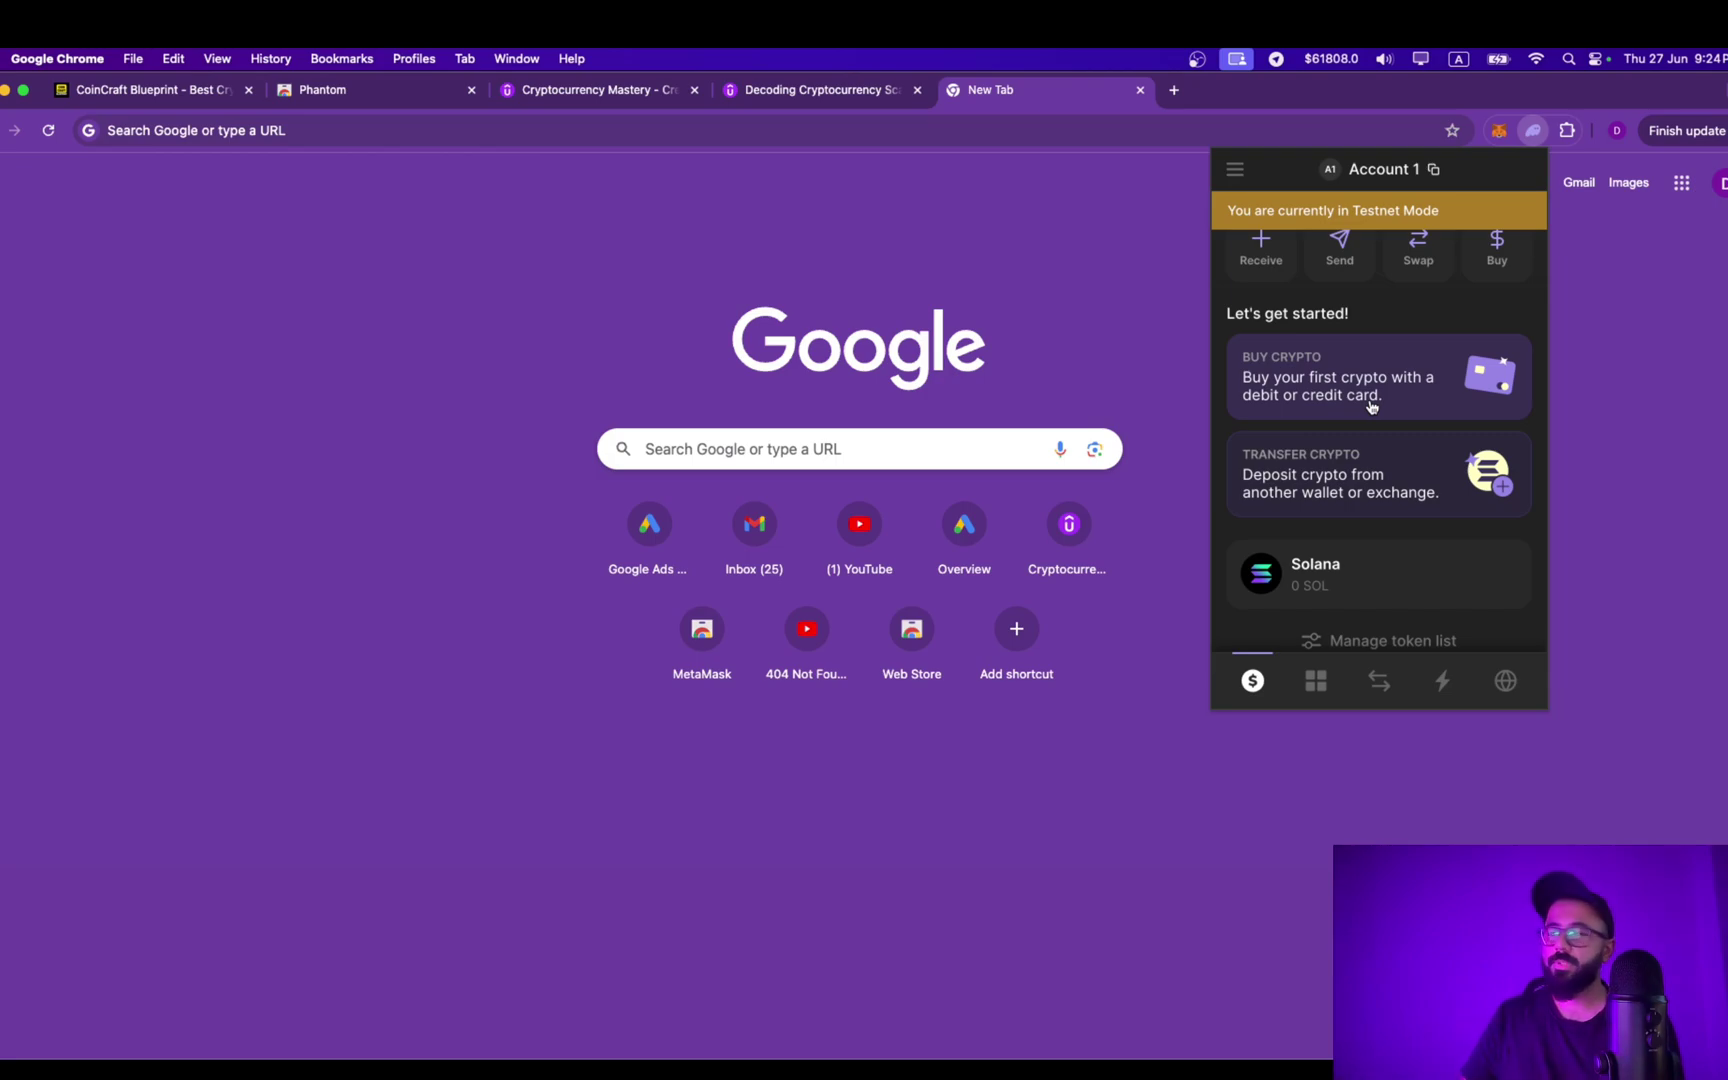
scroll(1370, 405, "up", 3)
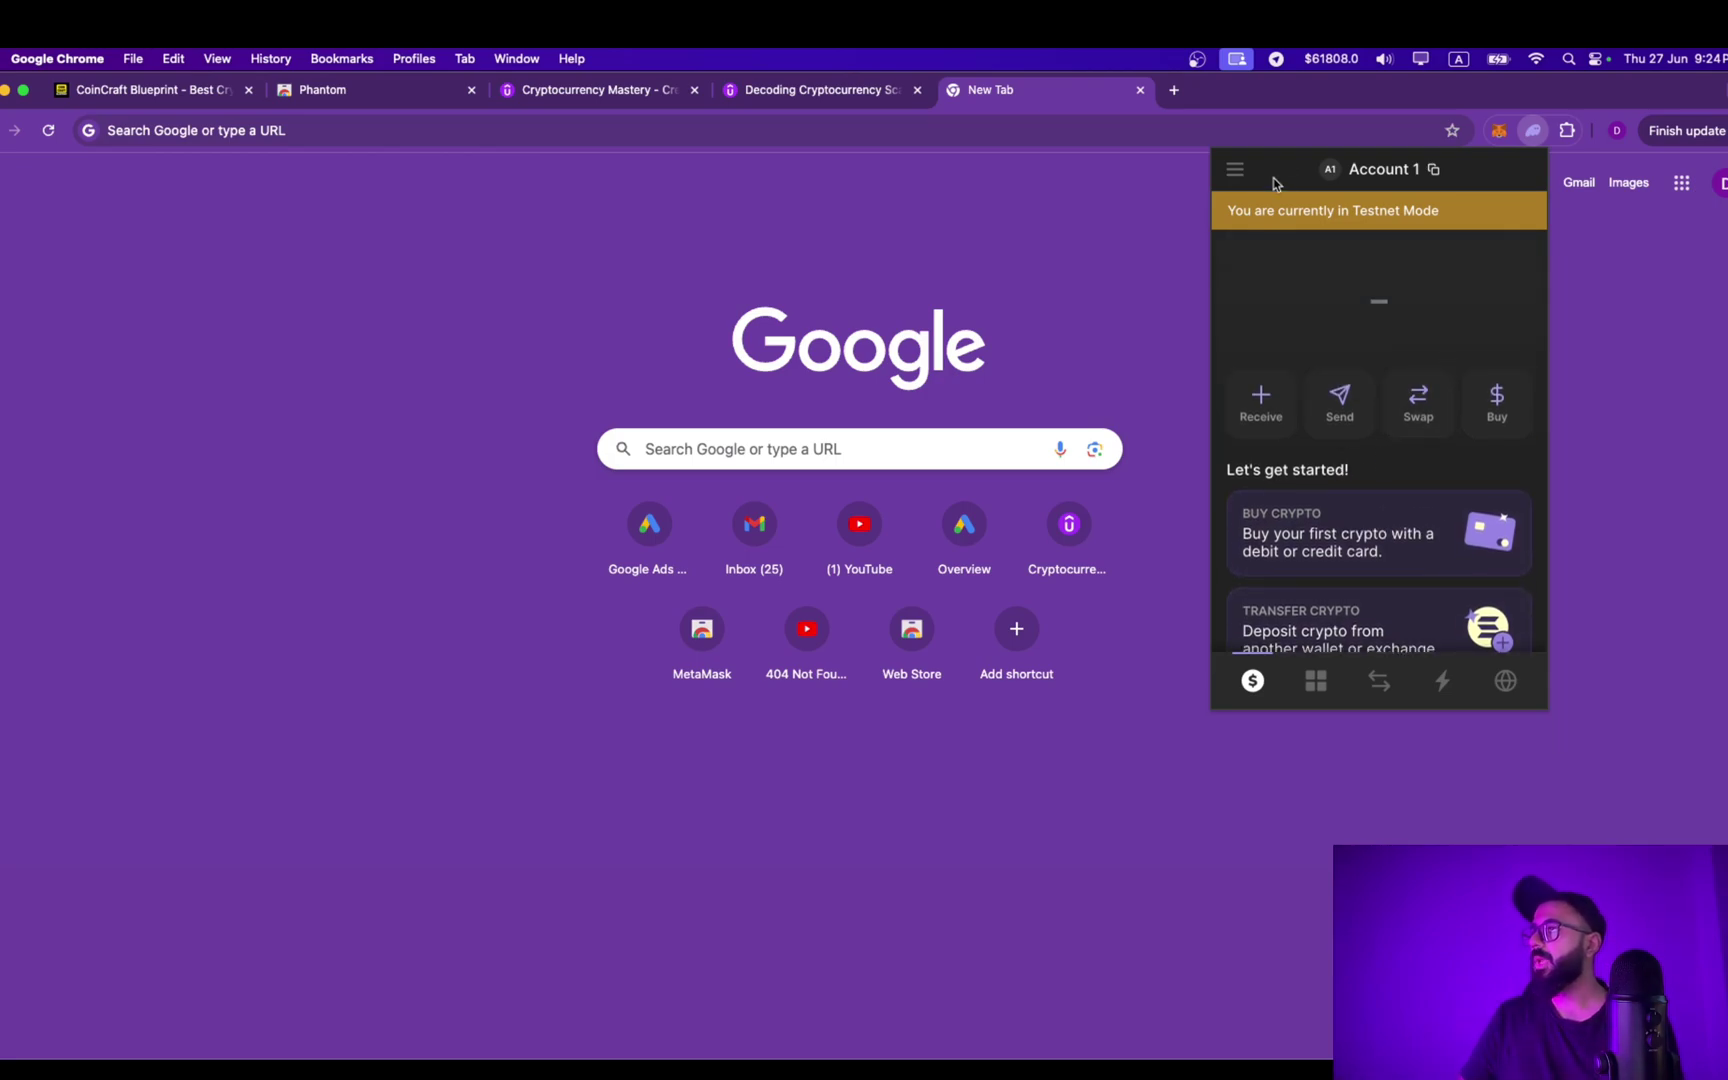
- Toggle Testnet Mode off in Developer Settings and go back to the main Settings list
left_click(1234, 170)
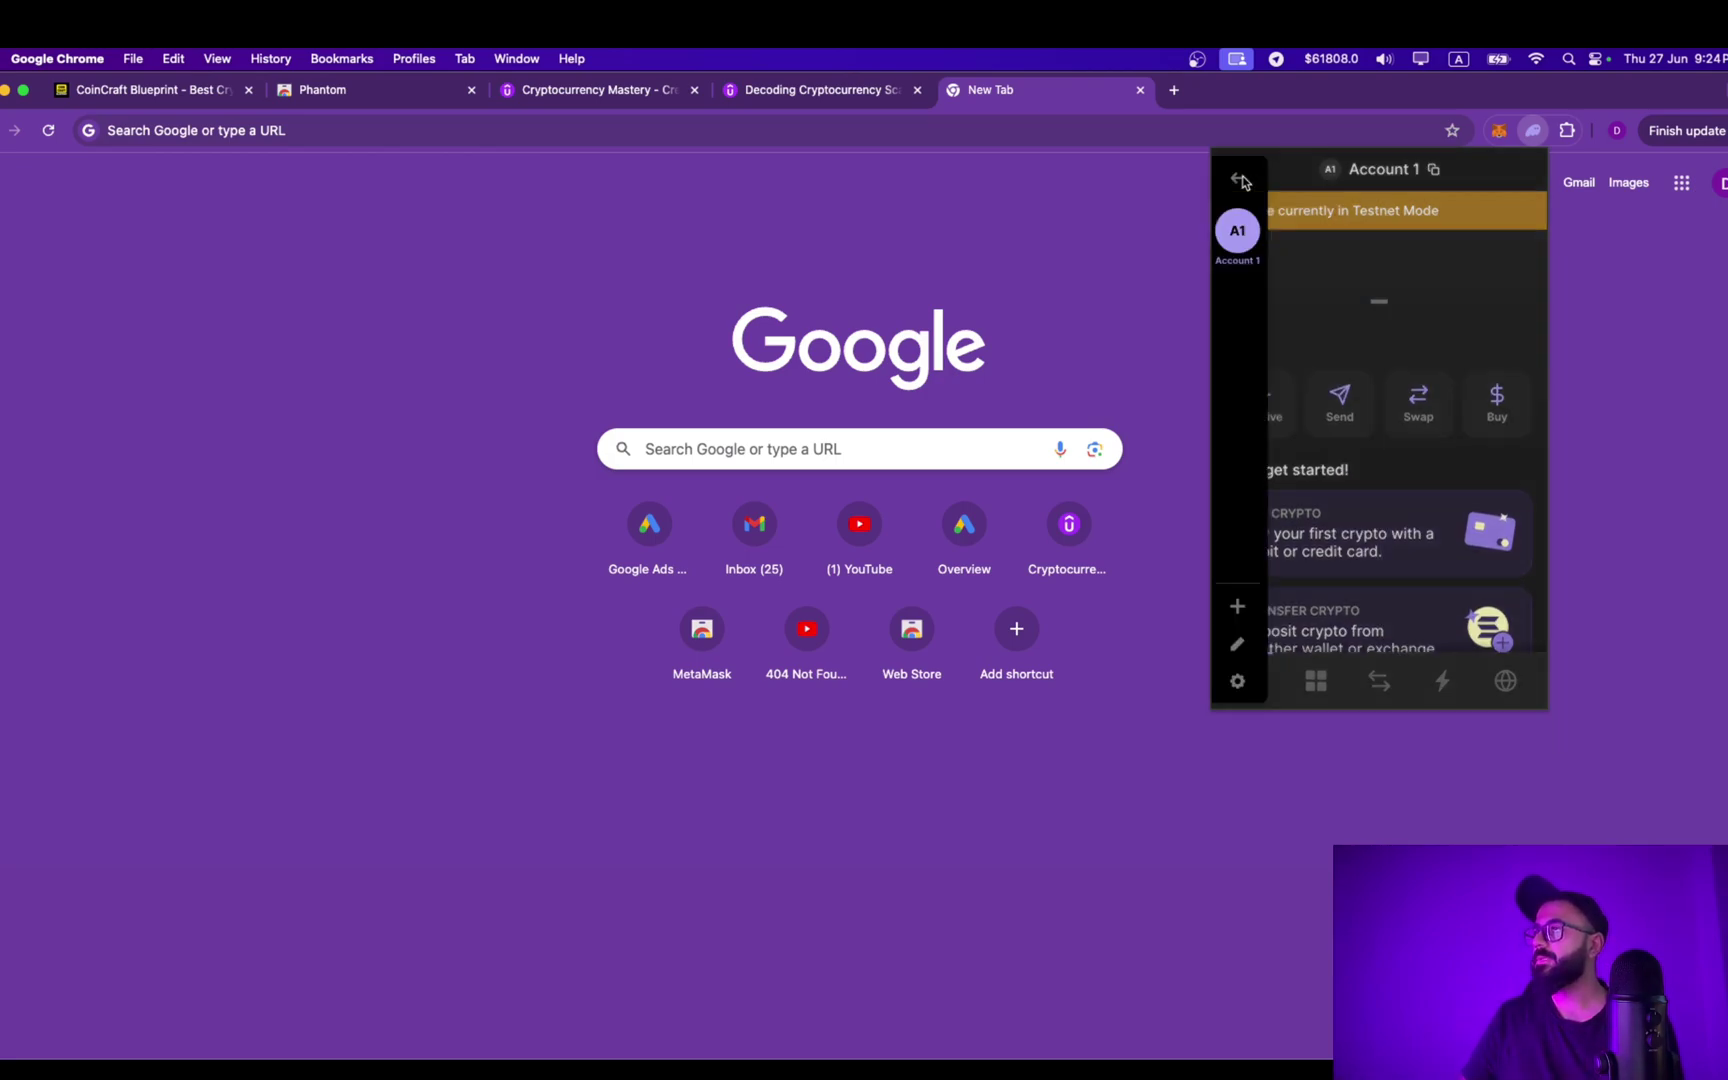
left_click(1237, 680)
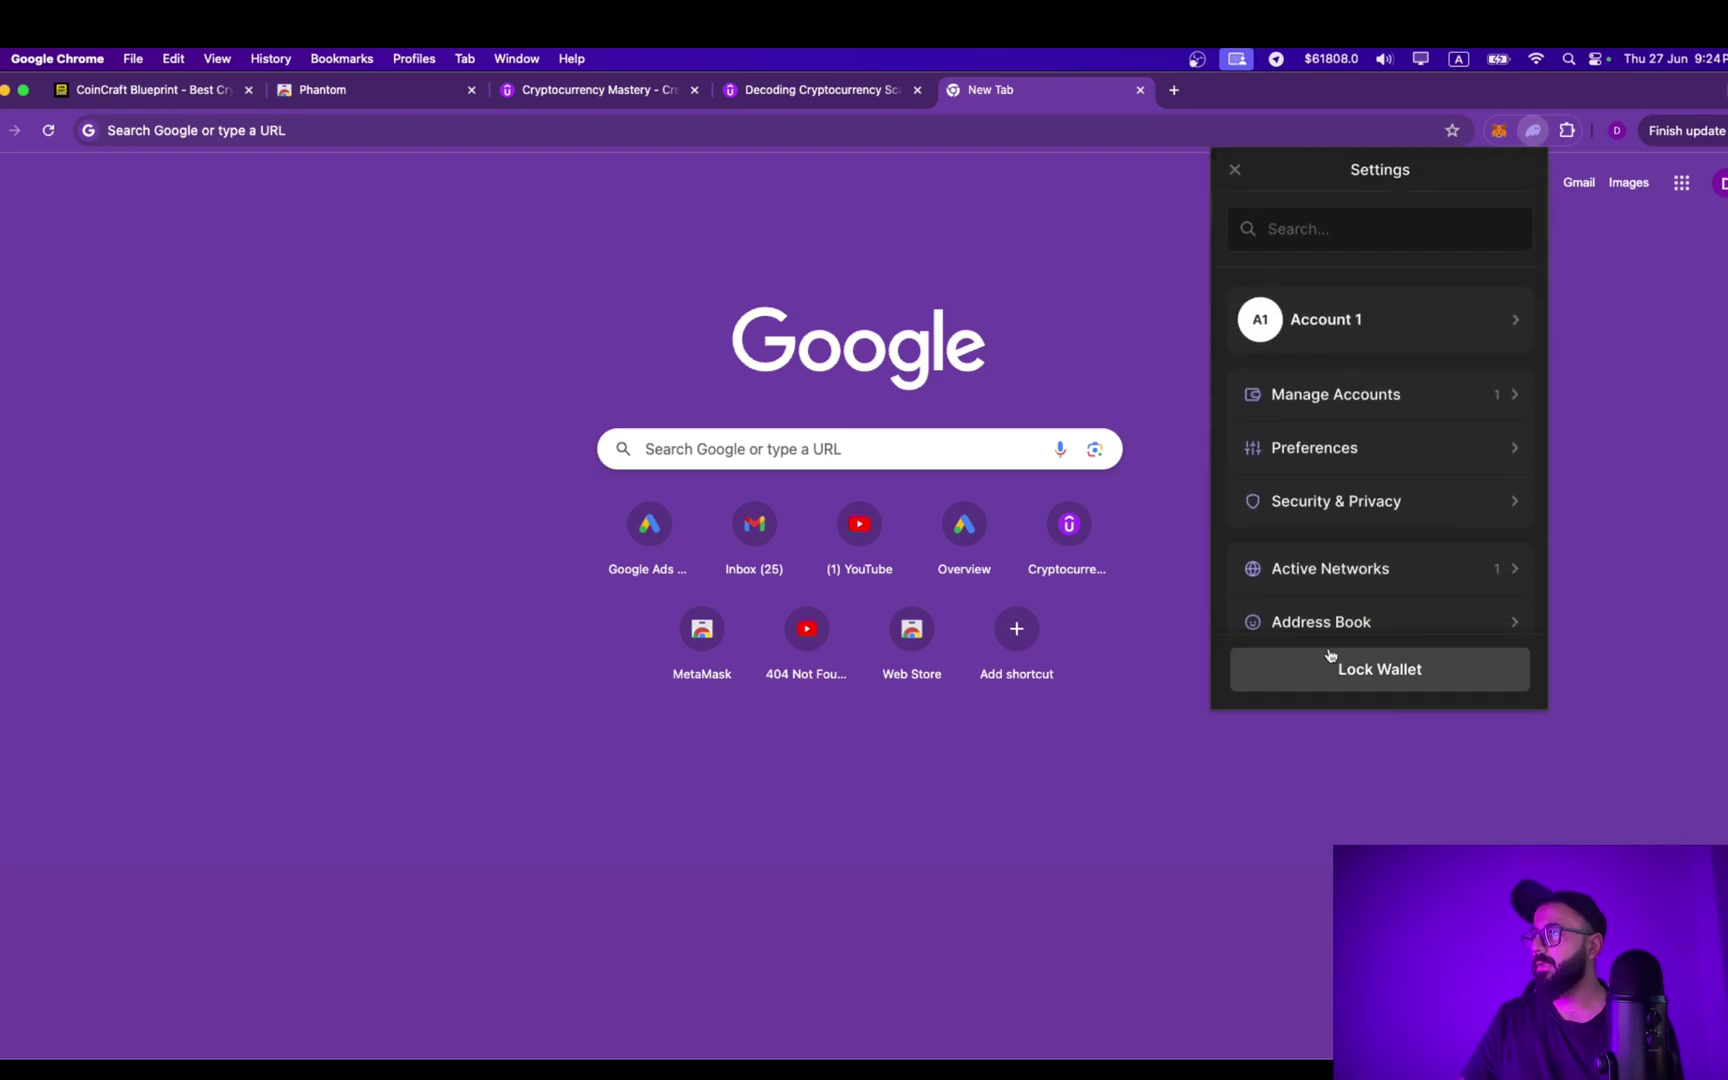
scroll(1405, 486, "down", 5)
left_click(1404, 432)
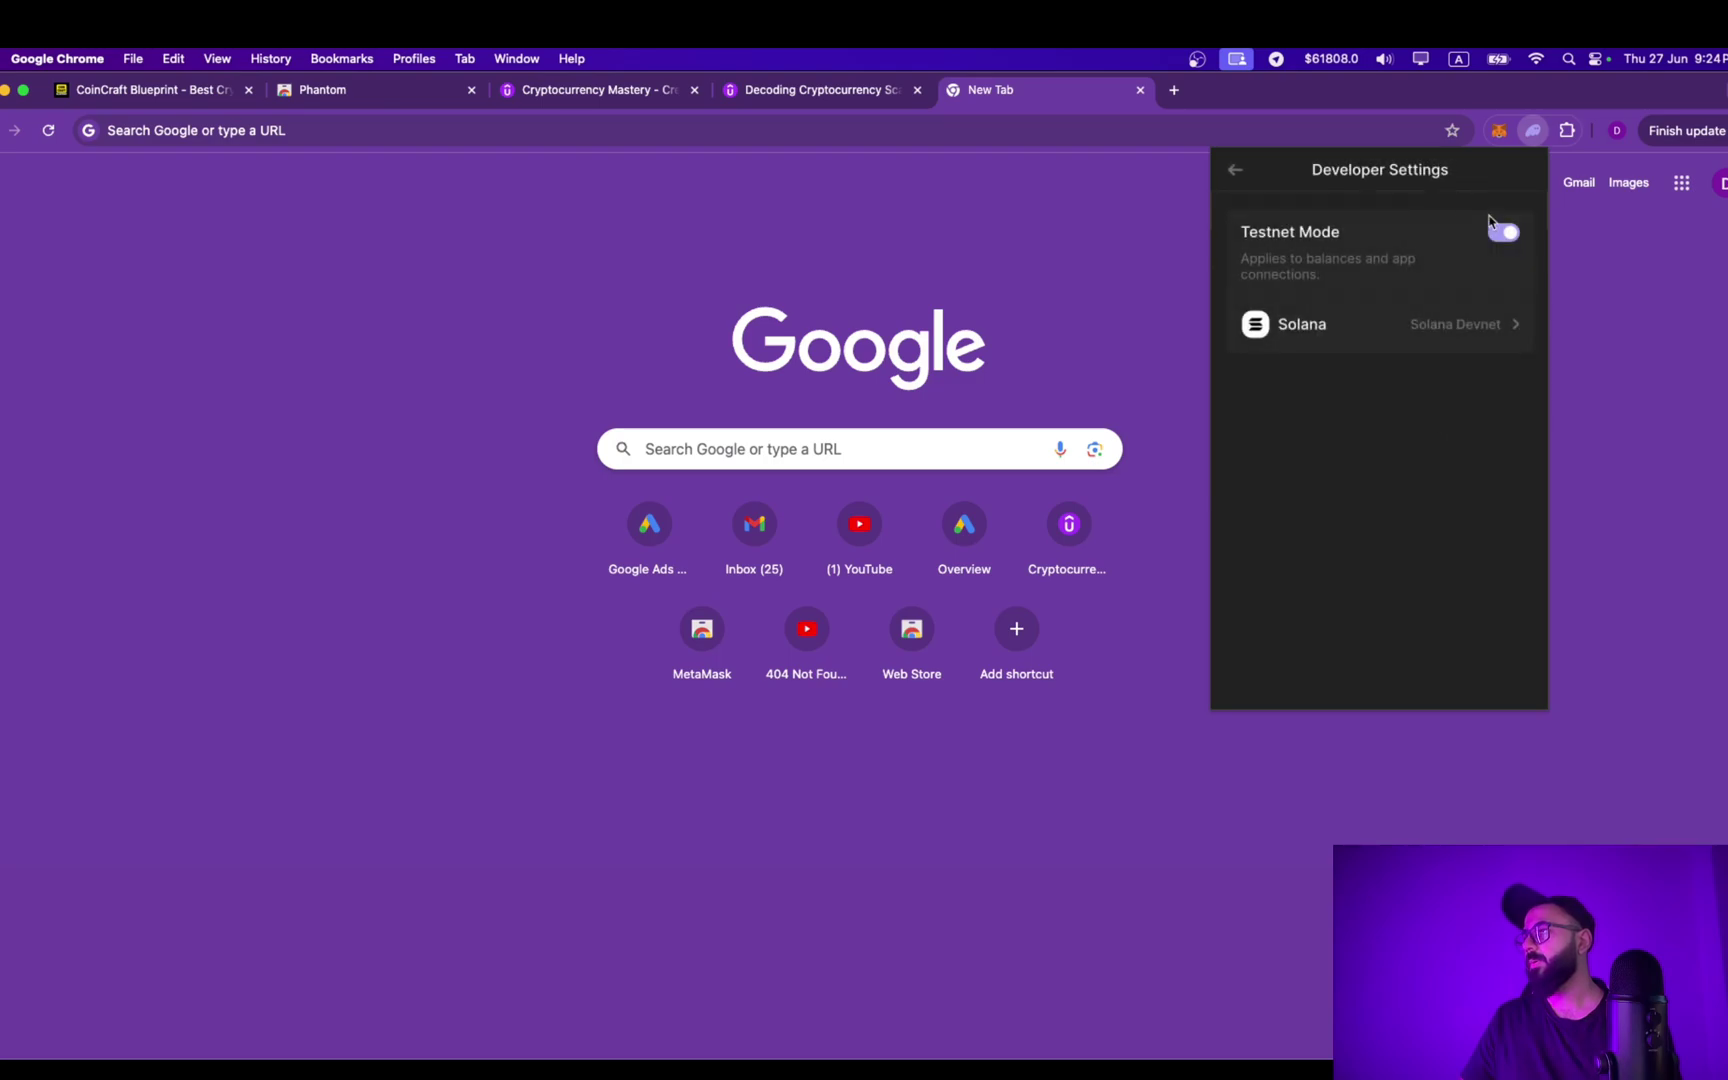
left_click(1505, 236)
left_click(1234, 171)
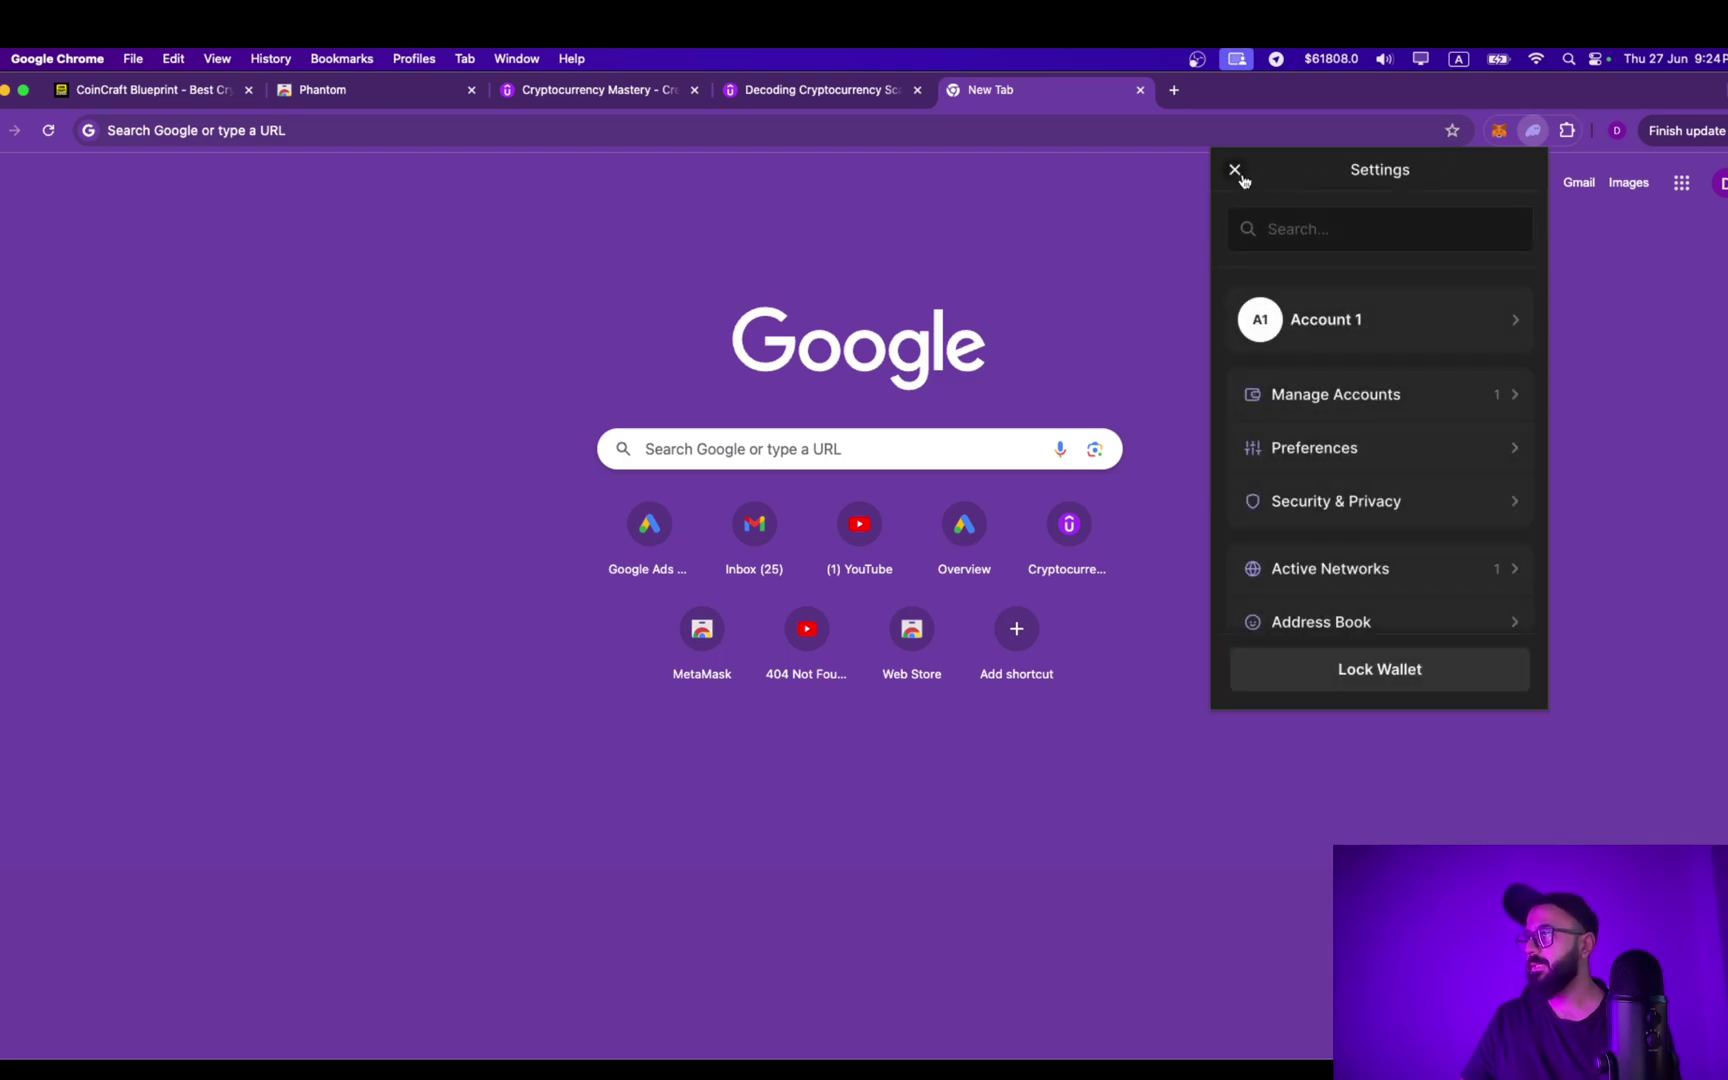
- Close Settings to the $0.00 wallet home, then show the Phantom Web Store tab
left_click(1239, 176)
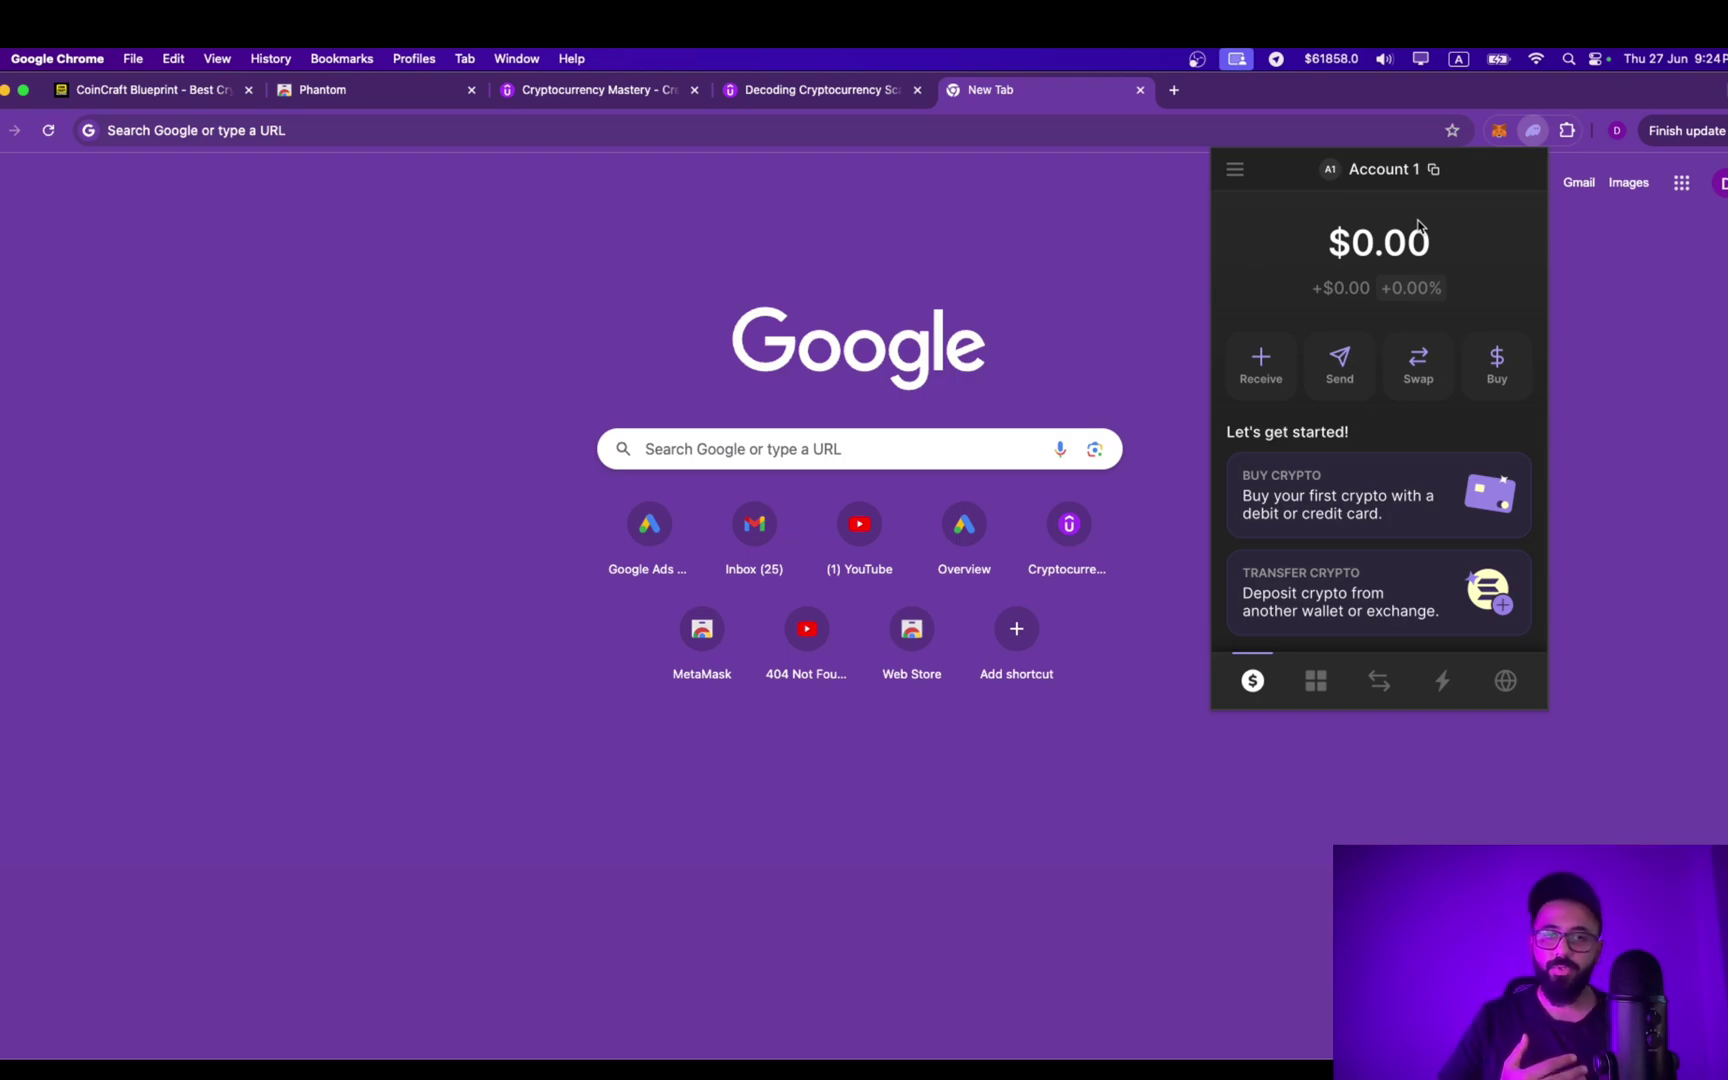
left_click(419, 92)
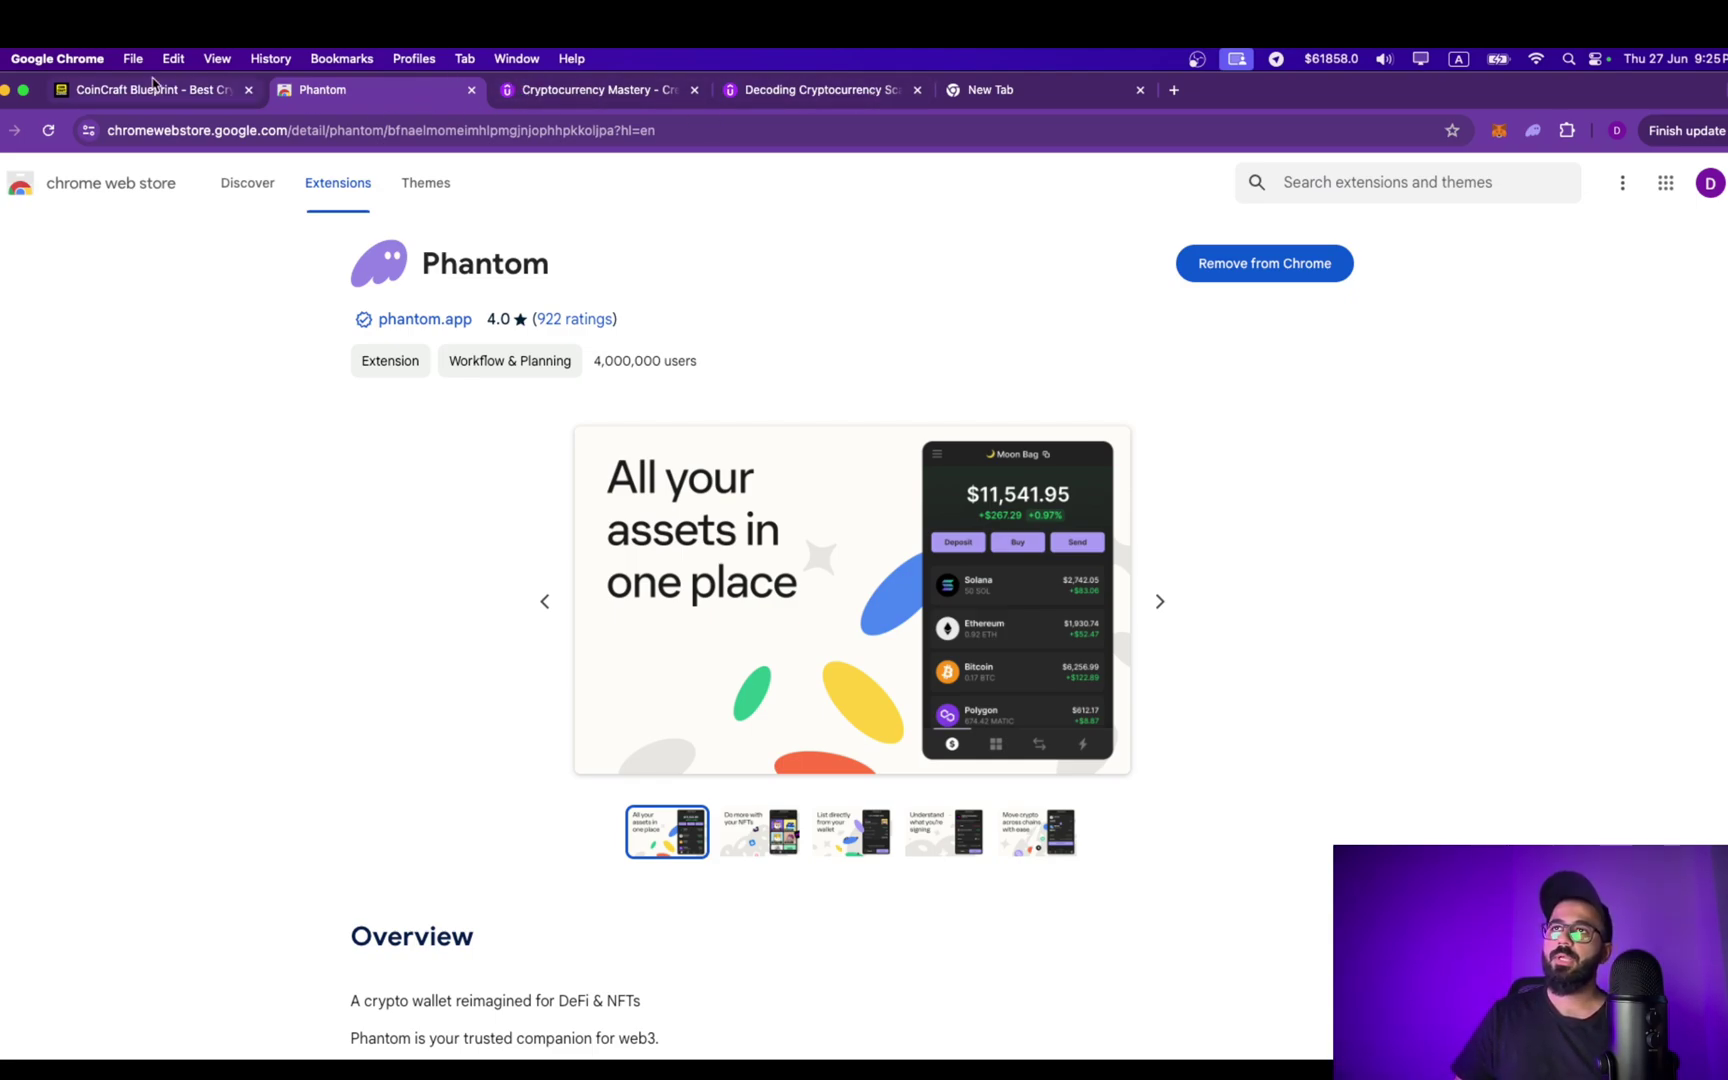
- Move the CoinCraft Blueprint tab after Phantom, then view the Cryptocurrency Mastery and Decoding Scams tabs
left_click_drag(153, 89, 425, 89)
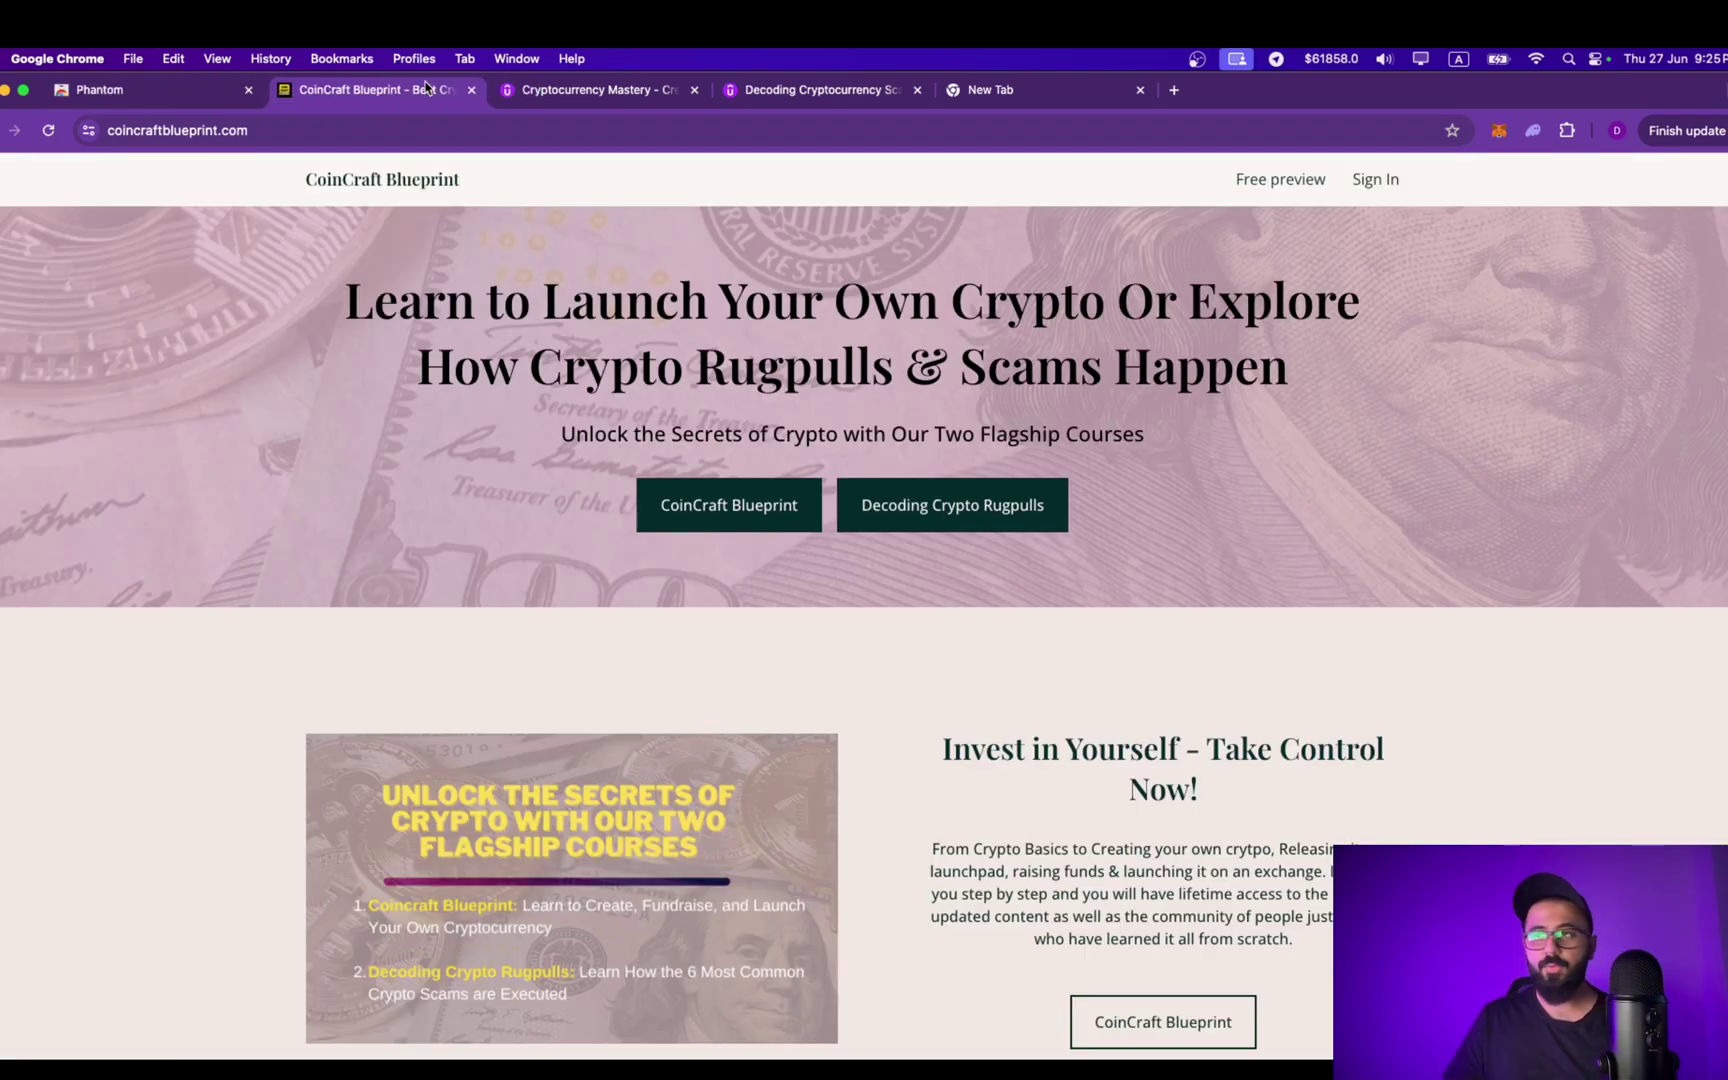
scroll(716, 409, "down", 5)
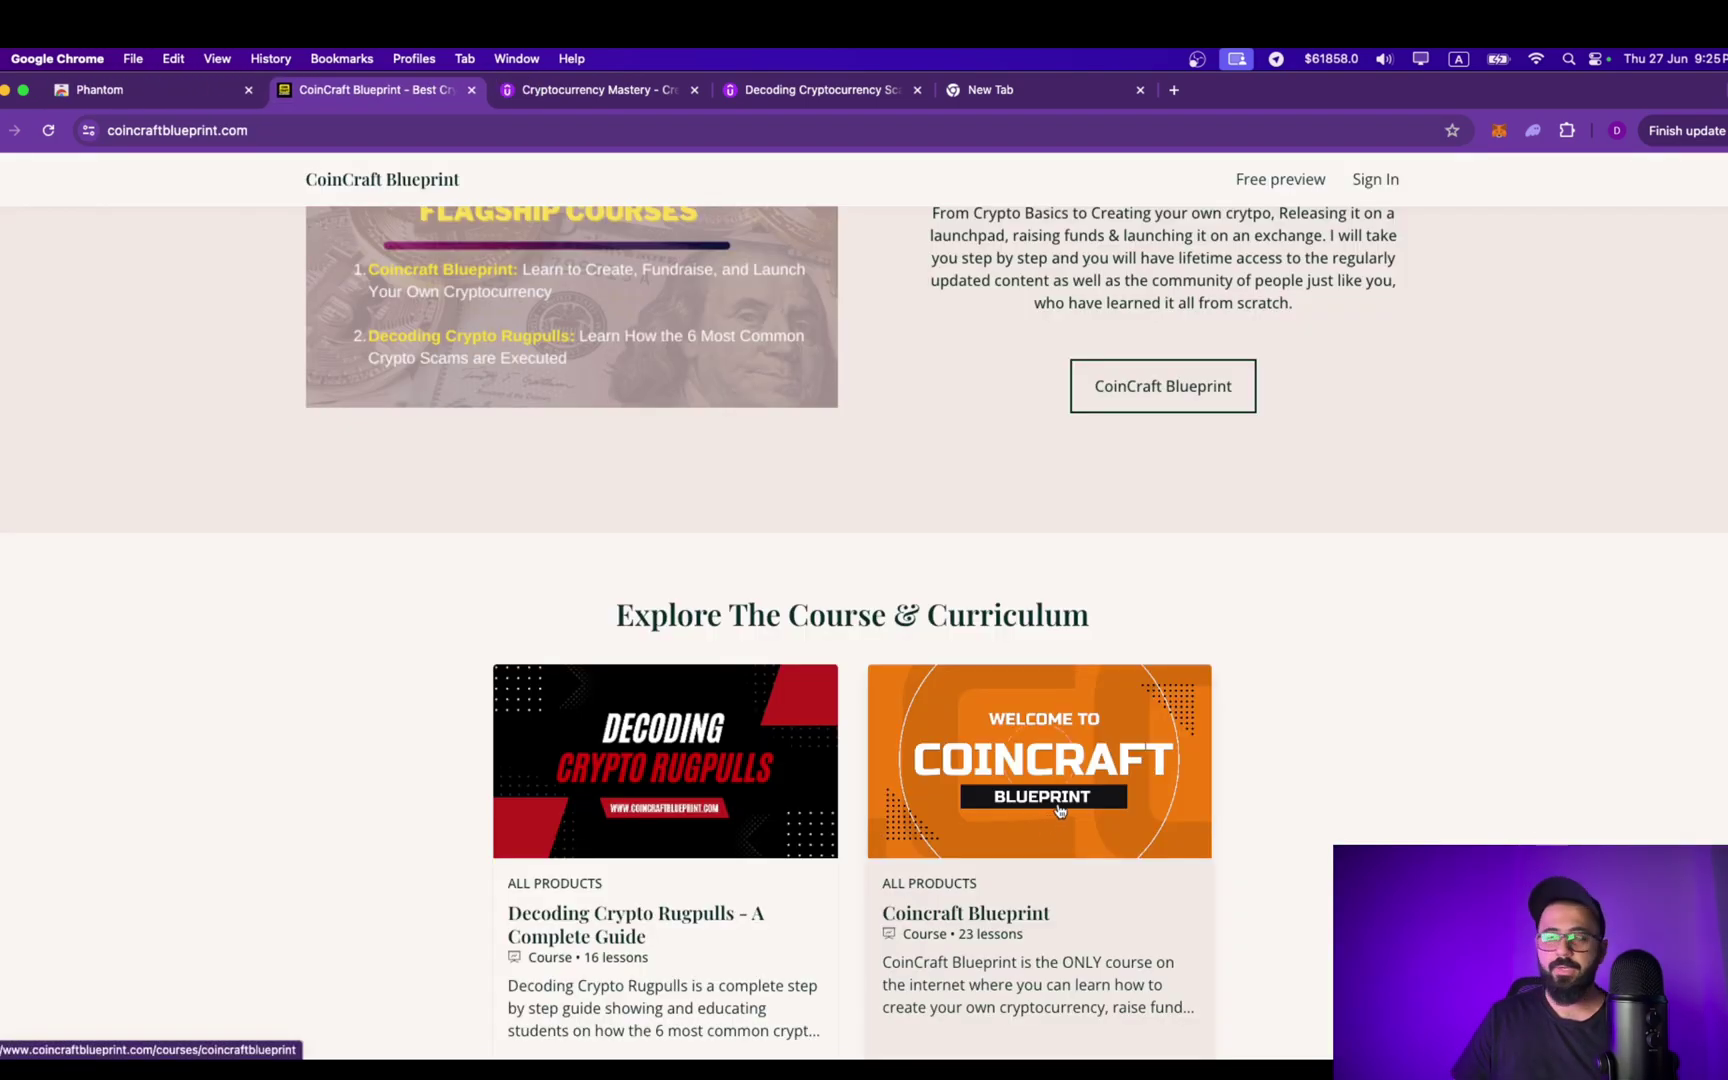
left_click(584, 90)
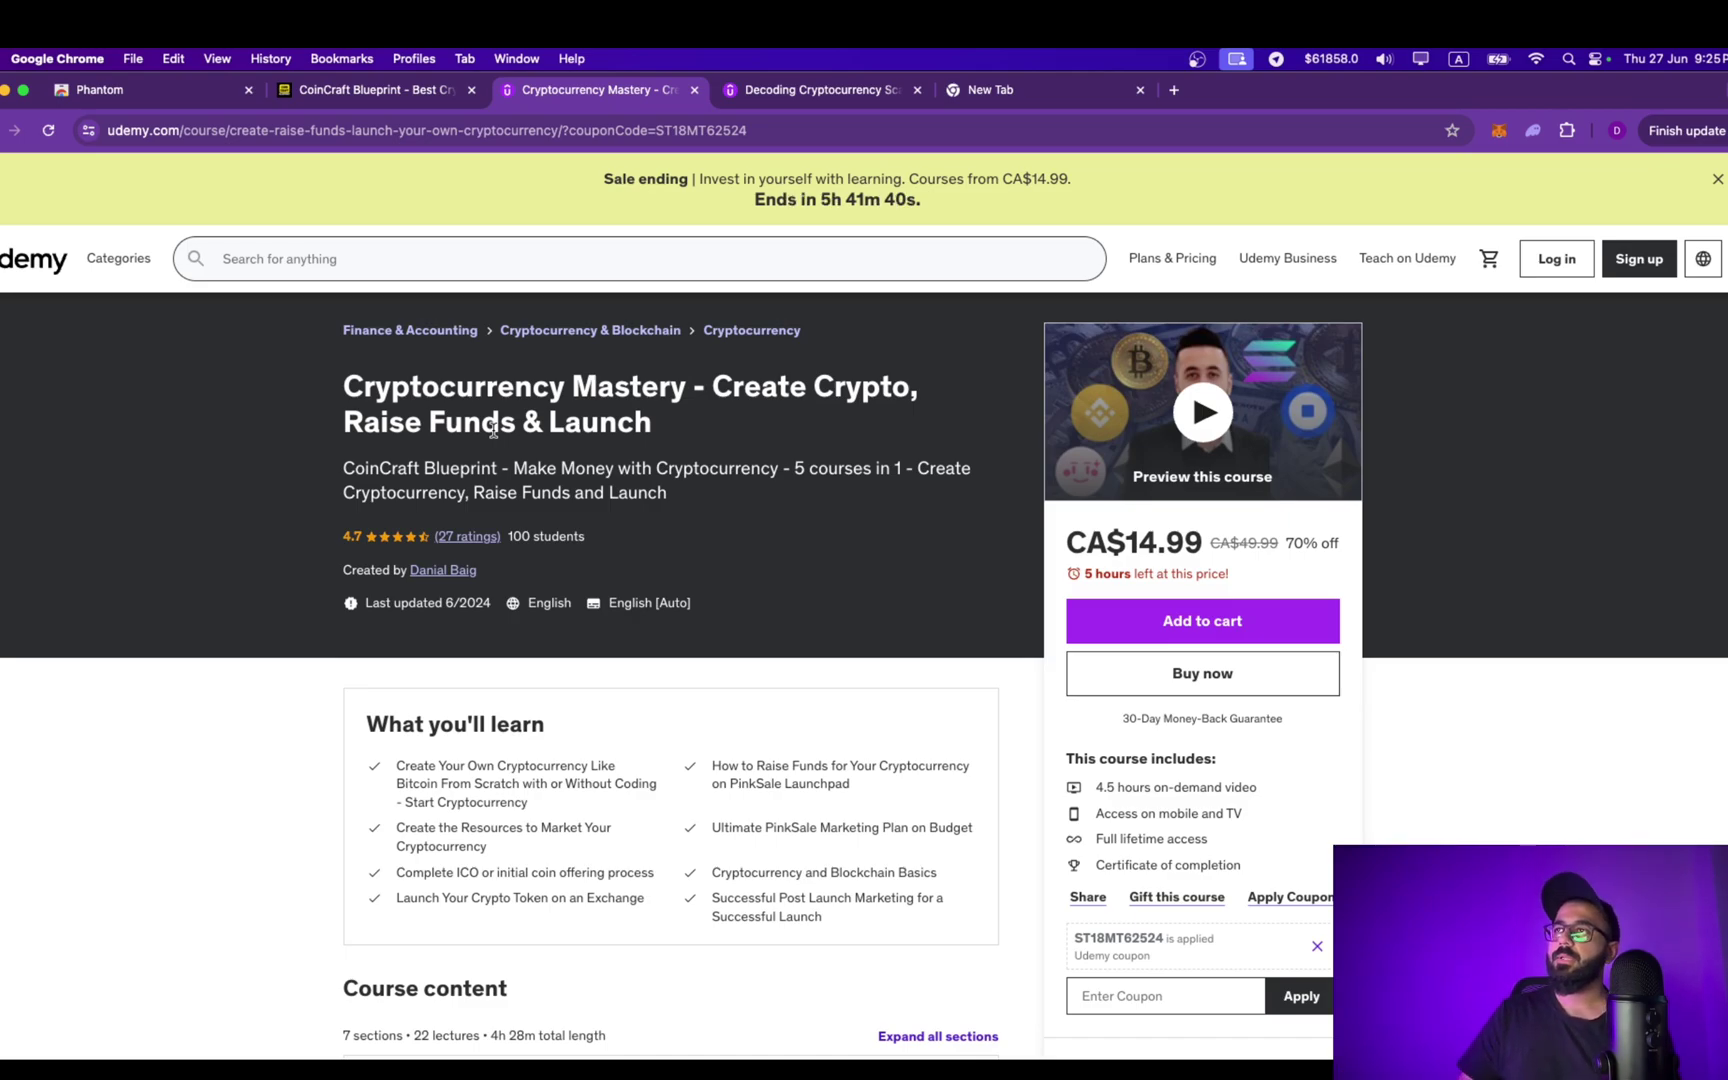
left_click(786, 89)
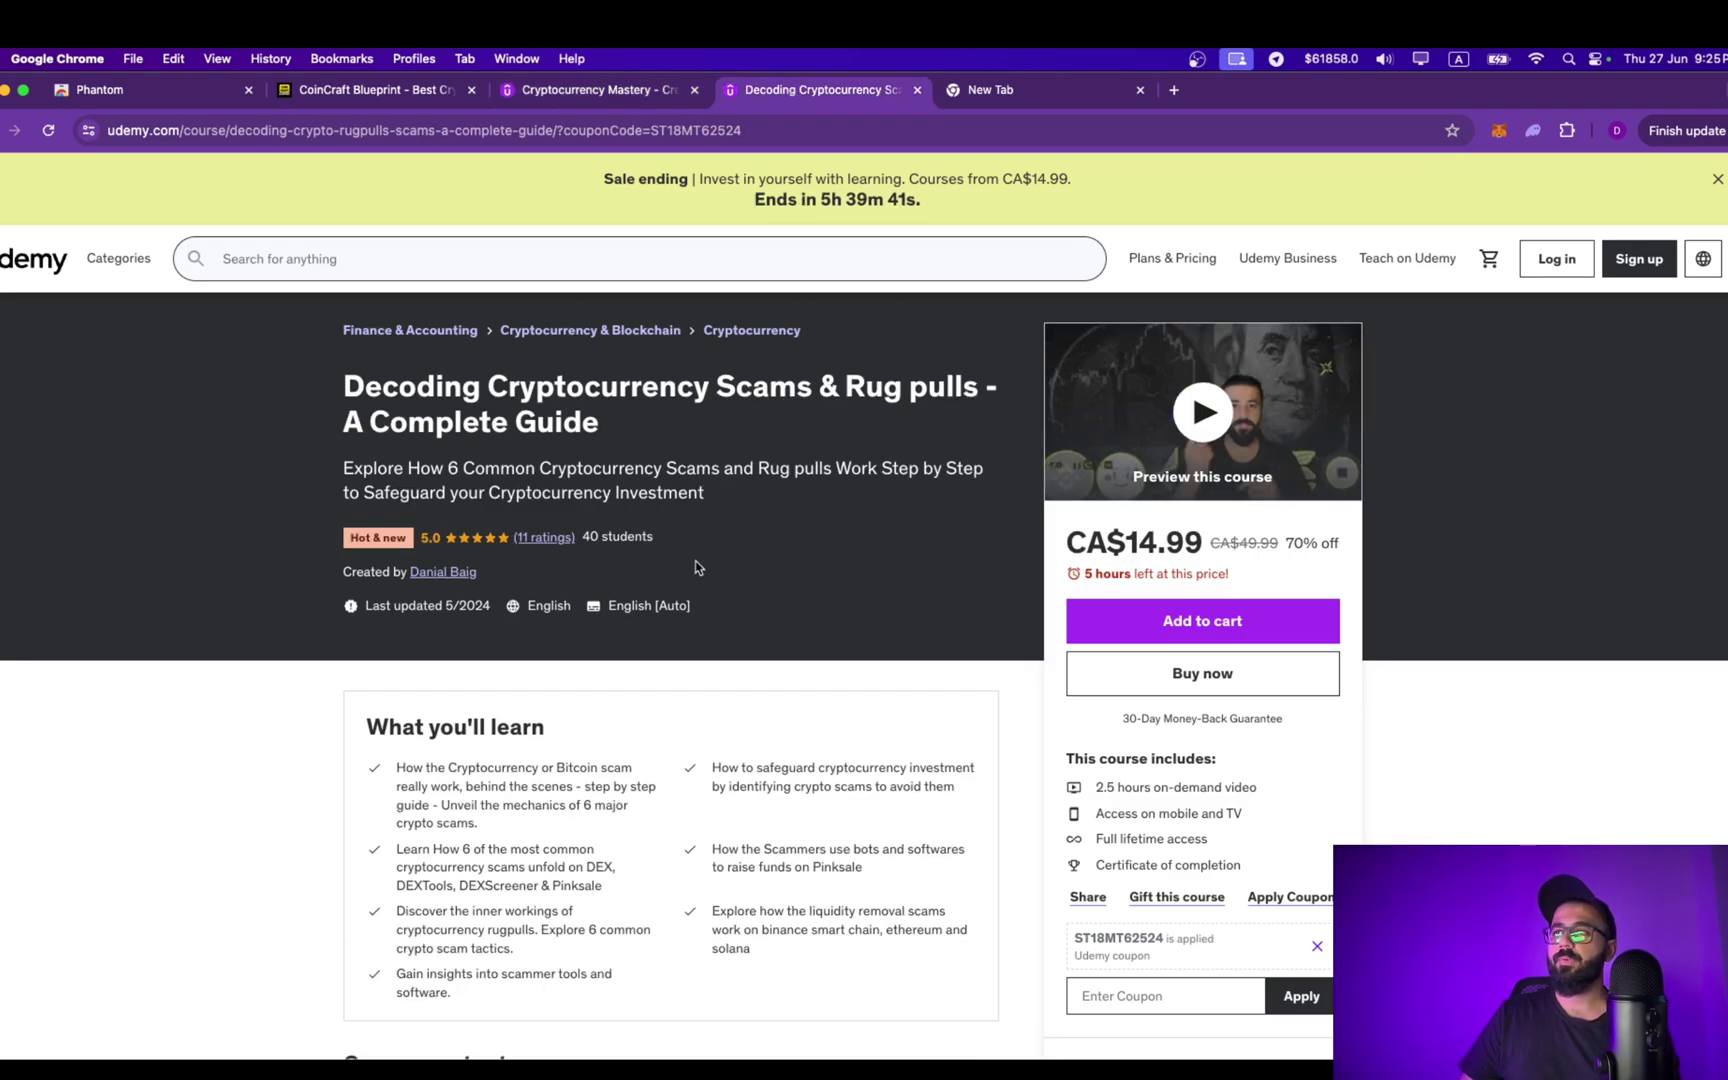